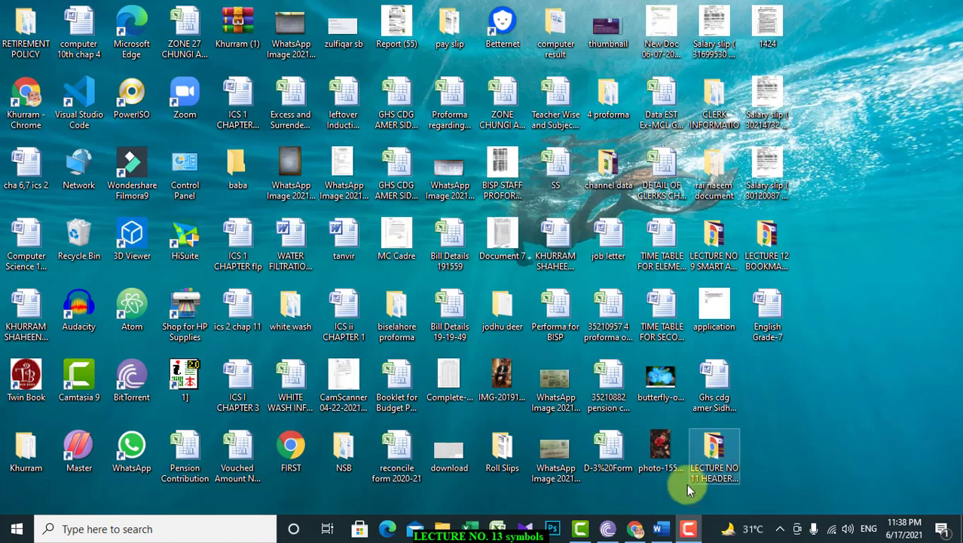
# Step: Bring the blank Word document Document1 to the front from the taskbar
pyautogui.click(660, 532)
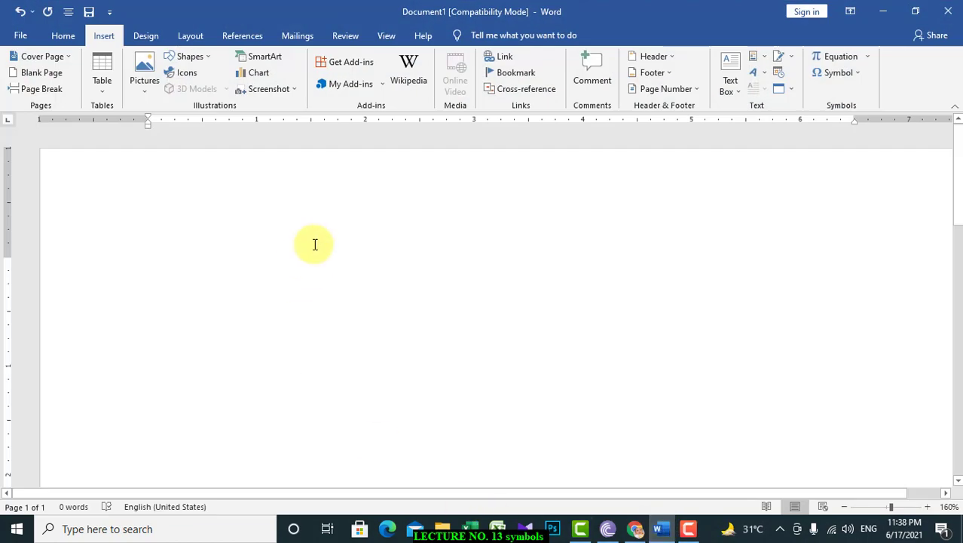
# Step: Insert a heart symbol (♥) at the start of the page from the Symbol gallery
pyautogui.click(857, 73)
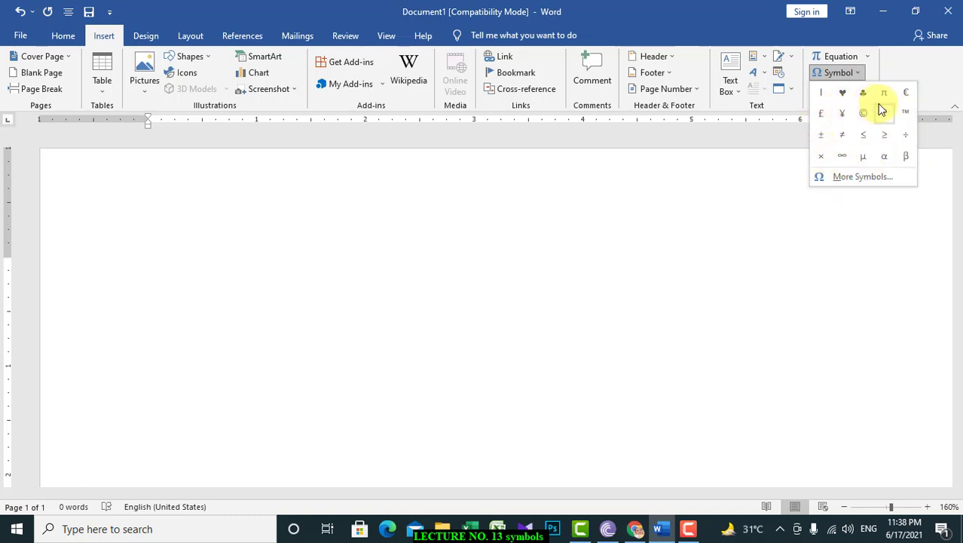
pyautogui.click(841, 96)
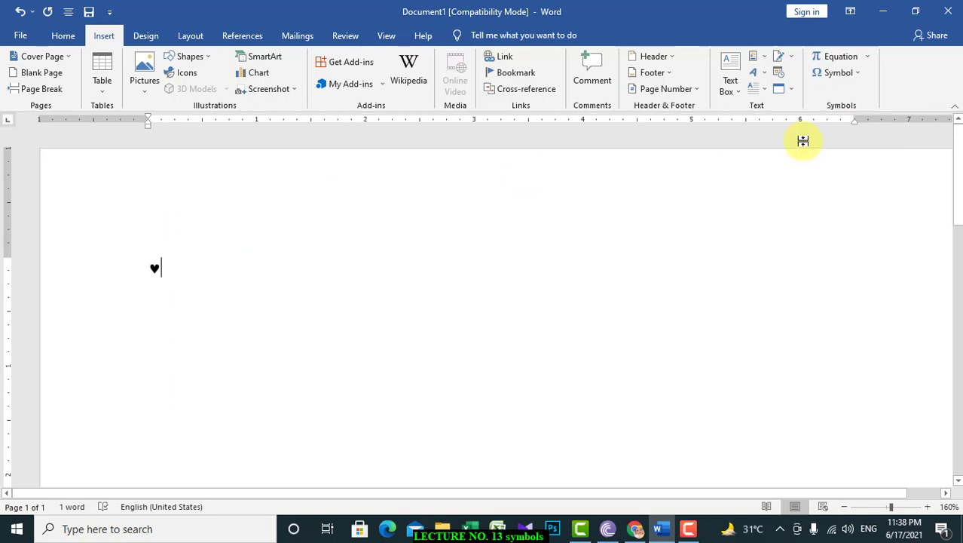
pyautogui.click(857, 75)
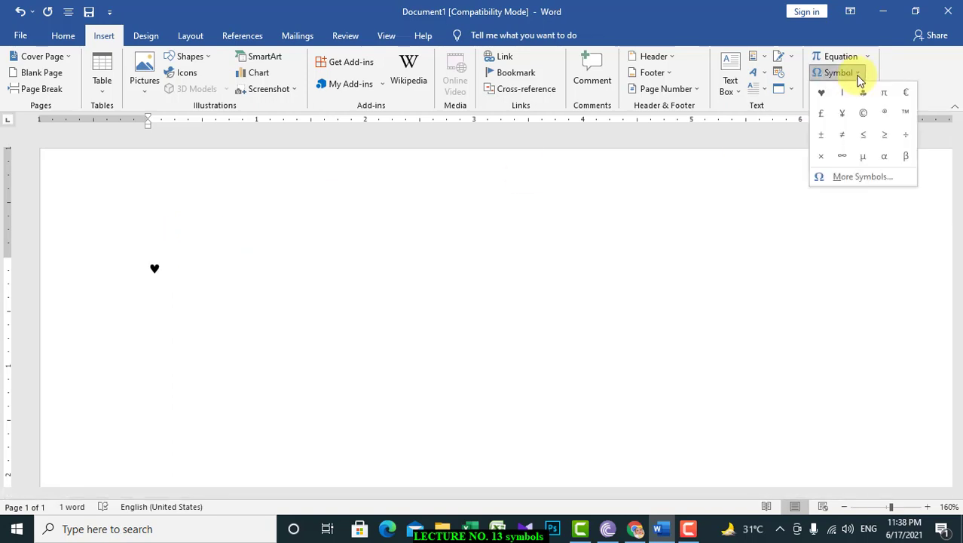
# Step: Open the full Symbol dialog and switch its font to Wingdings
pyautogui.click(862, 176)
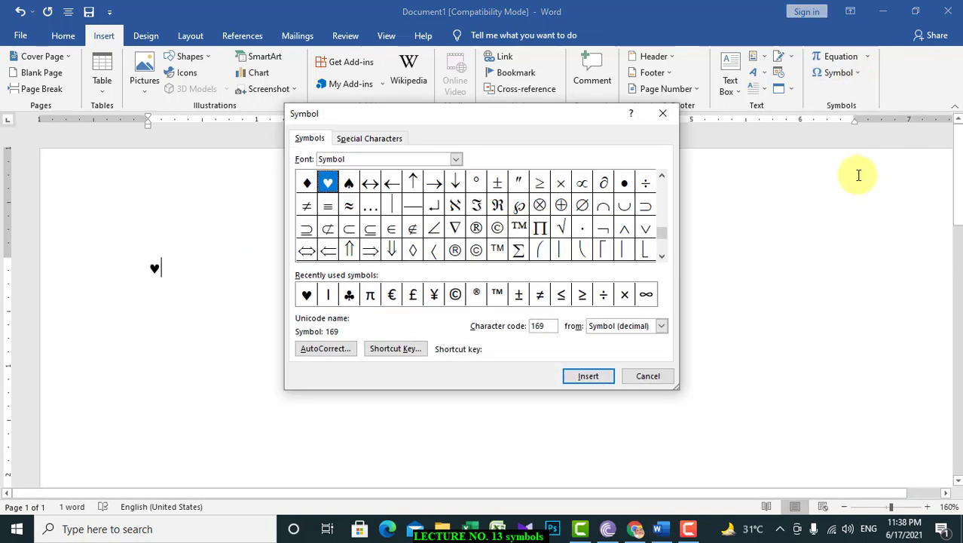
pyautogui.click(456, 160)
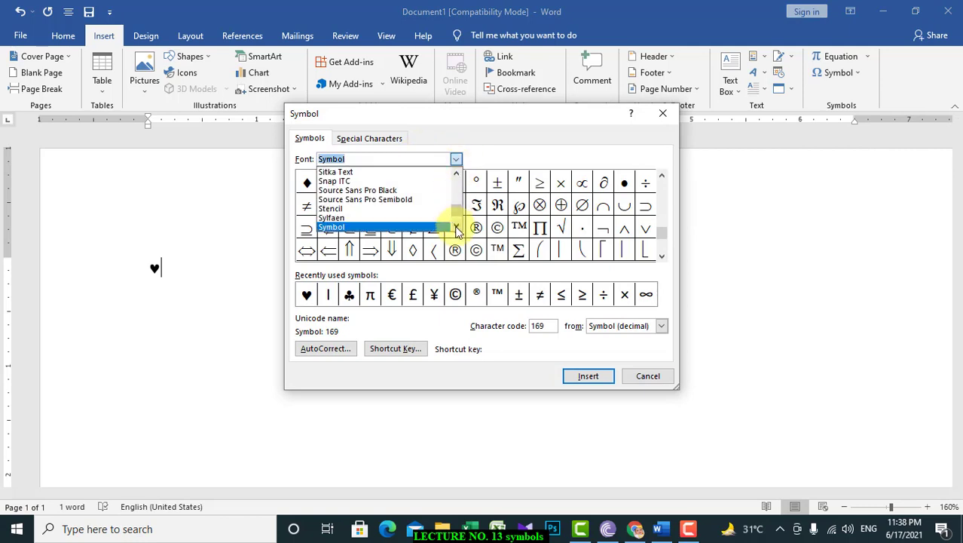
pyautogui.scroll(-1, 456, 230)
pyautogui.scroll(-2, 456, 229)
pyautogui.scroll(-1, 456, 230)
pyautogui.scroll(-1, 456, 230)
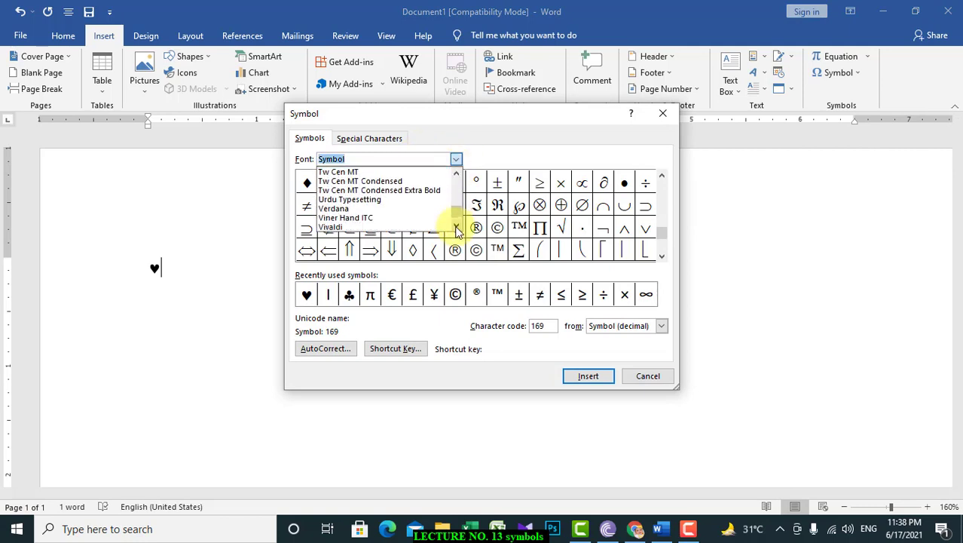
pyautogui.scroll(-2, 457, 230)
pyautogui.scroll(-1, 457, 230)
pyautogui.scroll(-2, 456, 230)
pyautogui.scroll(-1, 456, 230)
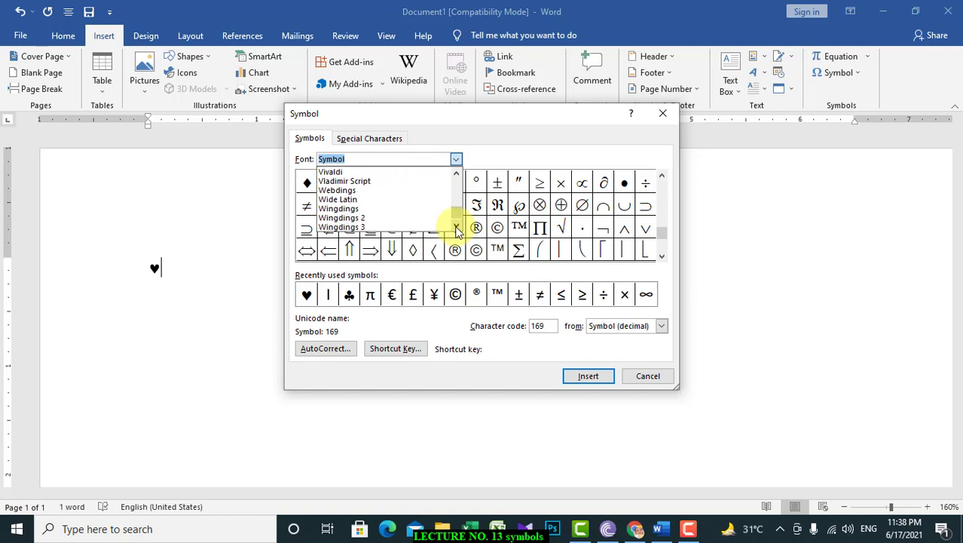
pyautogui.scroll(-1, 457, 230)
pyautogui.click(353, 200)
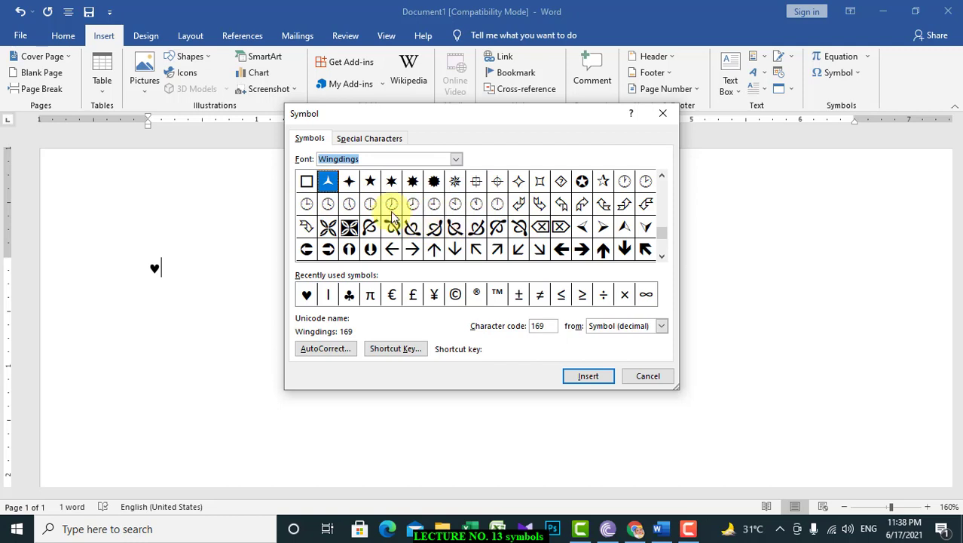
# Step: Preview the Wingdings 2 and Wingdings 3 sets, then return to Wingdings
pyautogui.click(456, 159)
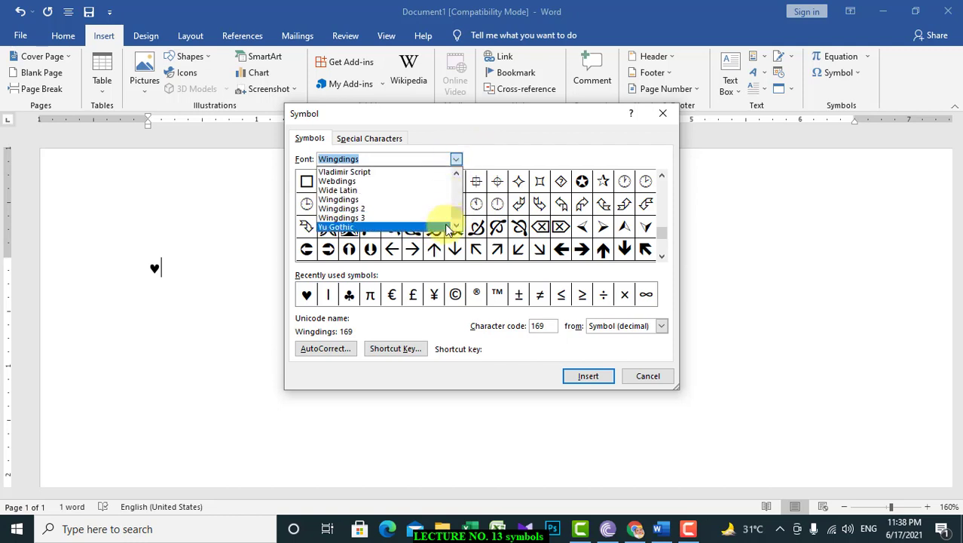
pyautogui.click(441, 209)
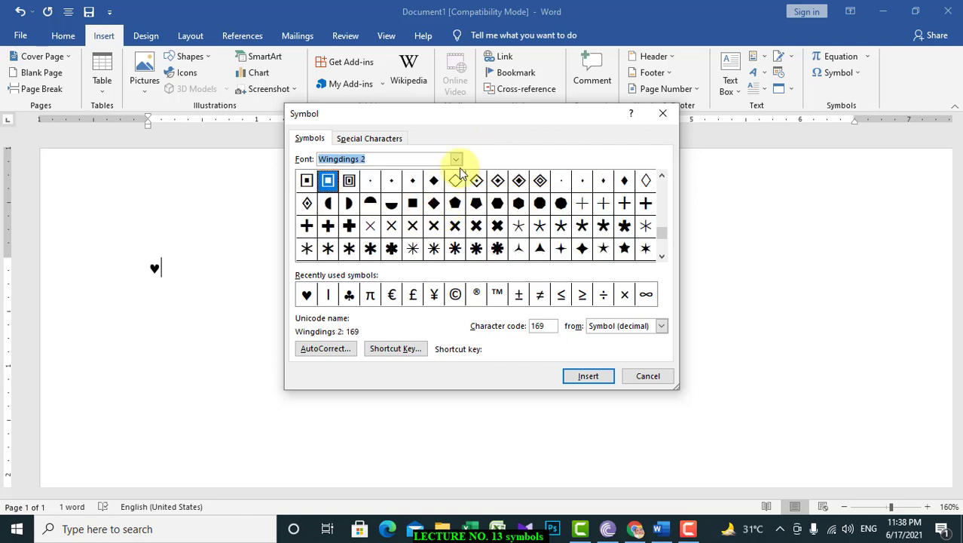
pyautogui.click(456, 159)
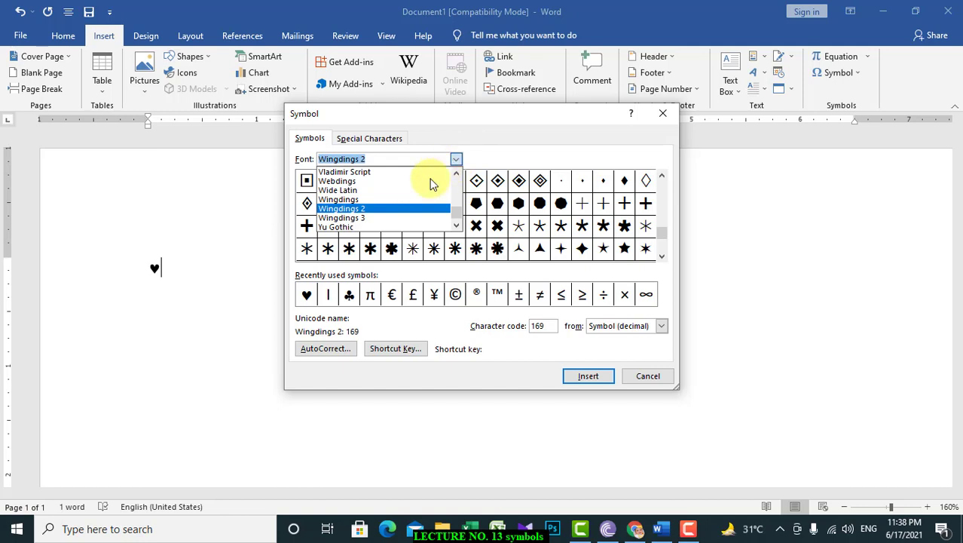
pyautogui.click(382, 218)
pyautogui.click(456, 159)
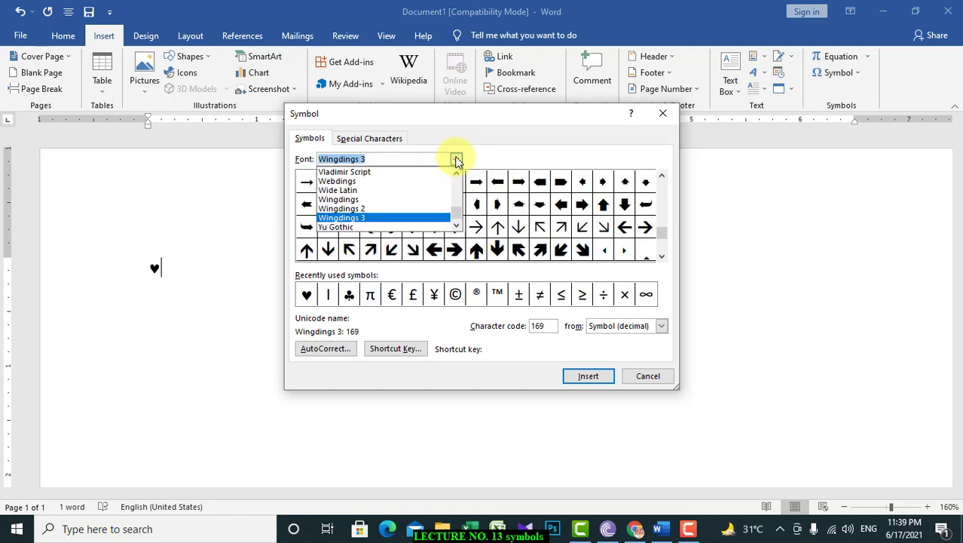
pyautogui.click(400, 201)
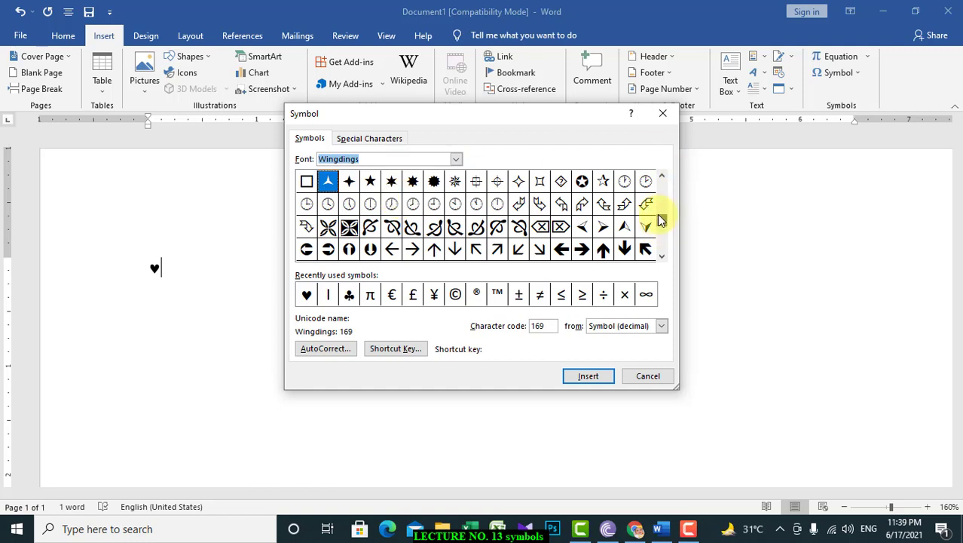
# Step: Insert the Wingdings telephone and scissors symbols after the heart
pyautogui.moveTo(661, 235); pyautogui.dragTo(661, 211)
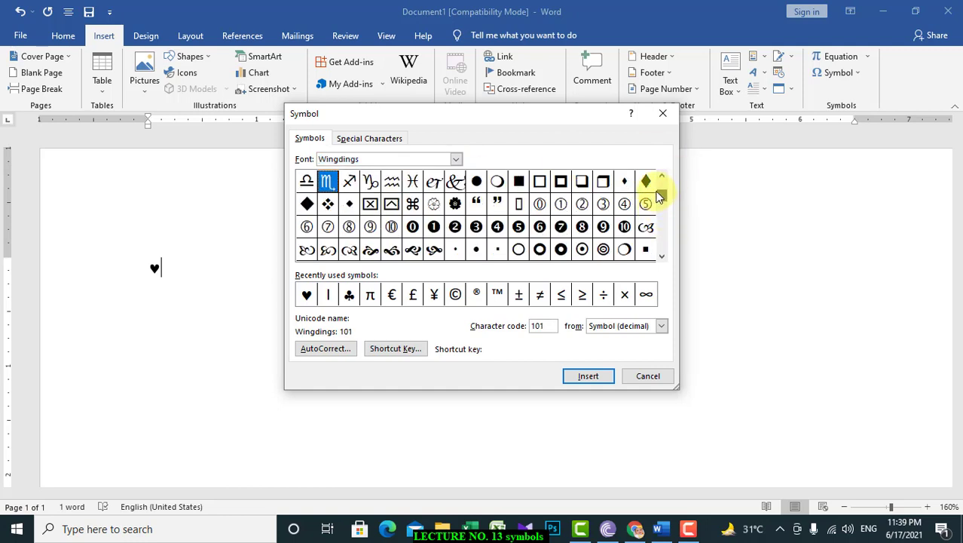
pyautogui.click(660, 187)
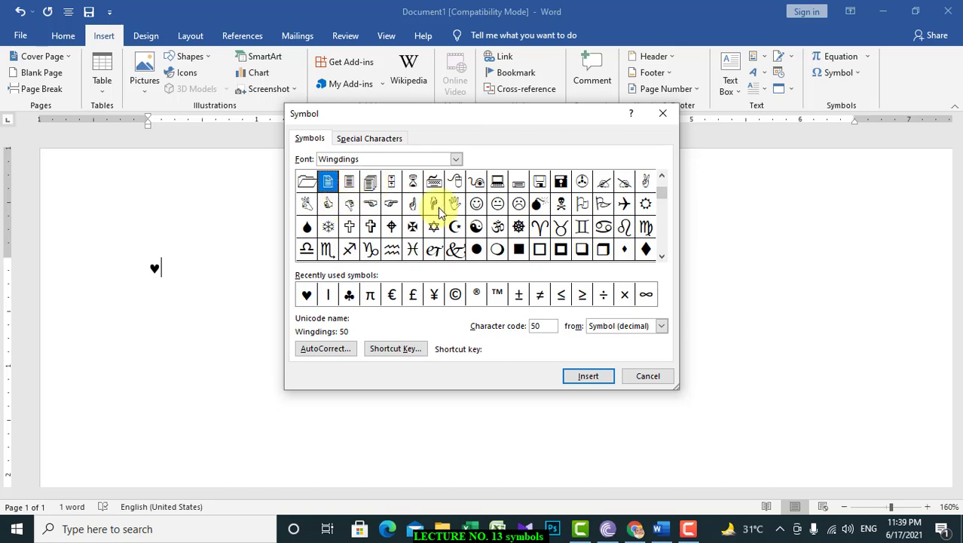
pyautogui.click(661, 178)
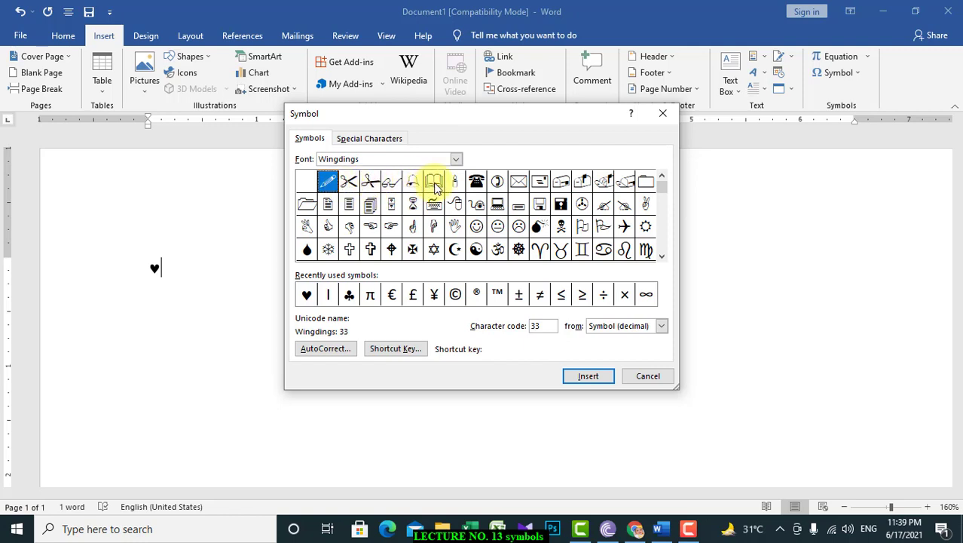
pyautogui.click(478, 184)
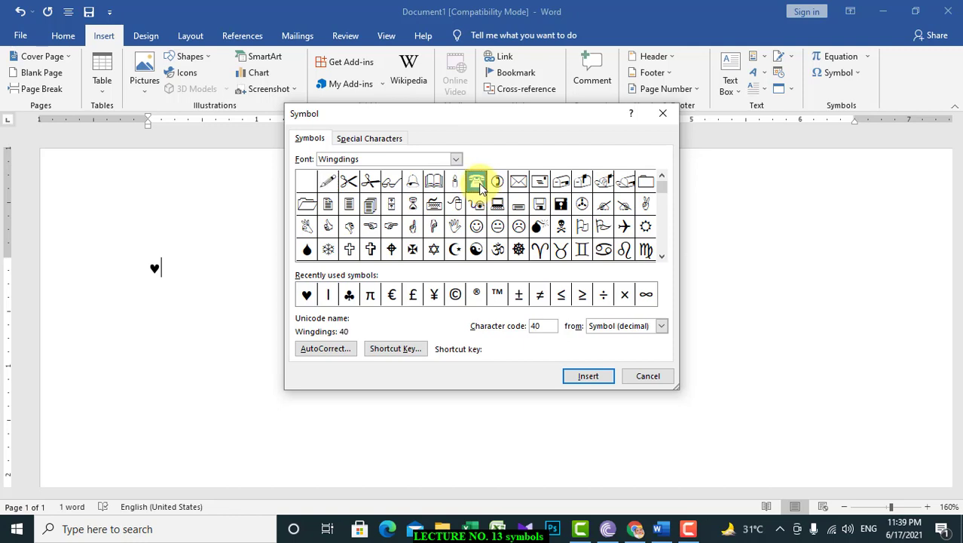
pyautogui.click(590, 380)
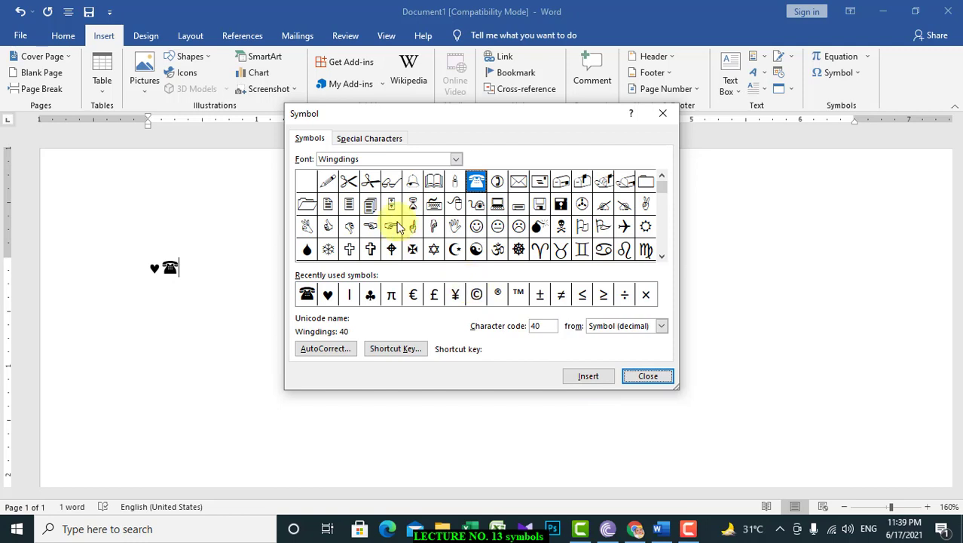
pyautogui.click(349, 186)
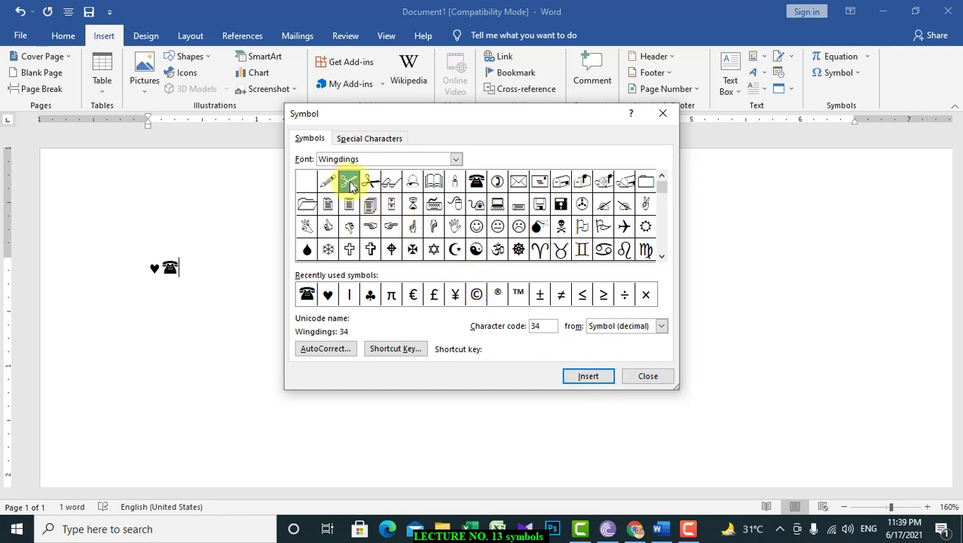
pyautogui.click(589, 377)
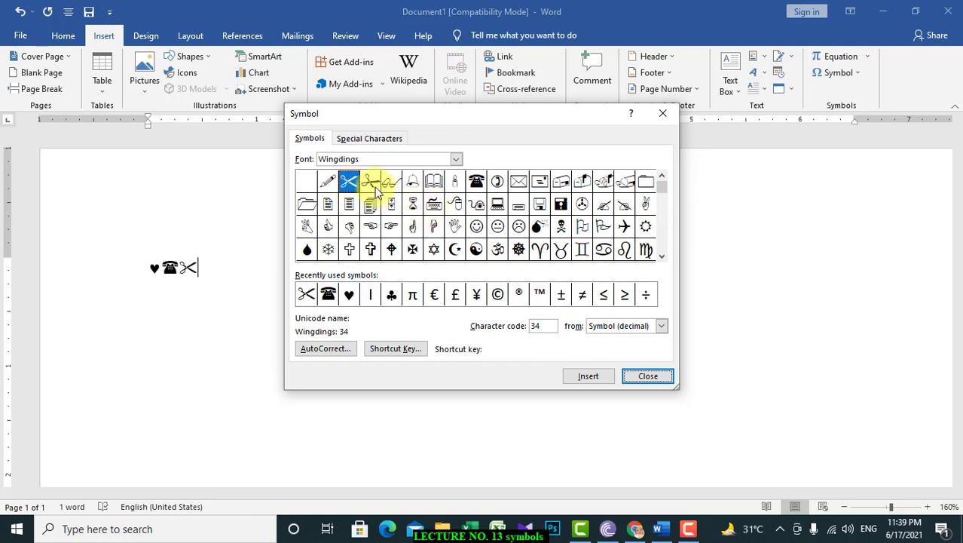
# Step: Assign Alt+Ctrl+7 as the shortcut key for the scissors symbol and close the dialogs
pyautogui.click(398, 349)
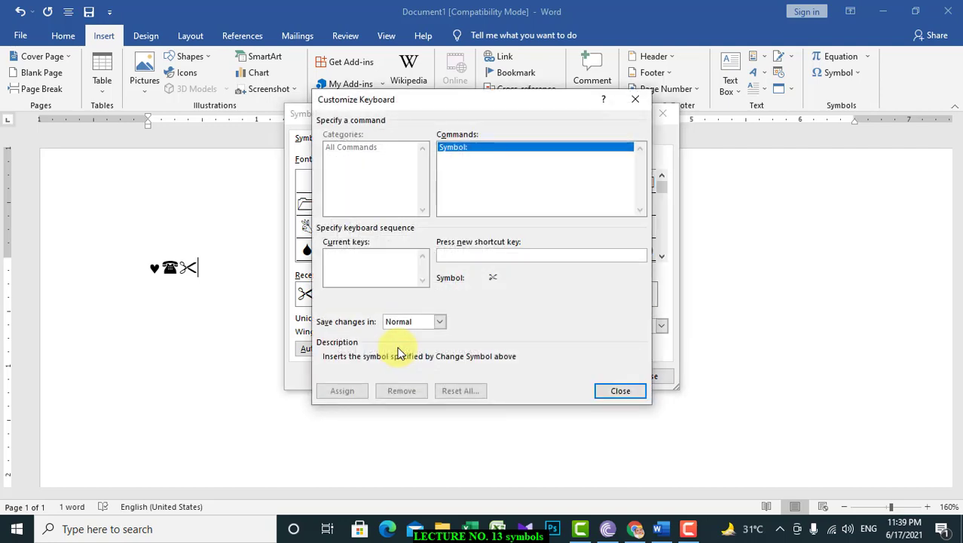
pyautogui.click(459, 255)
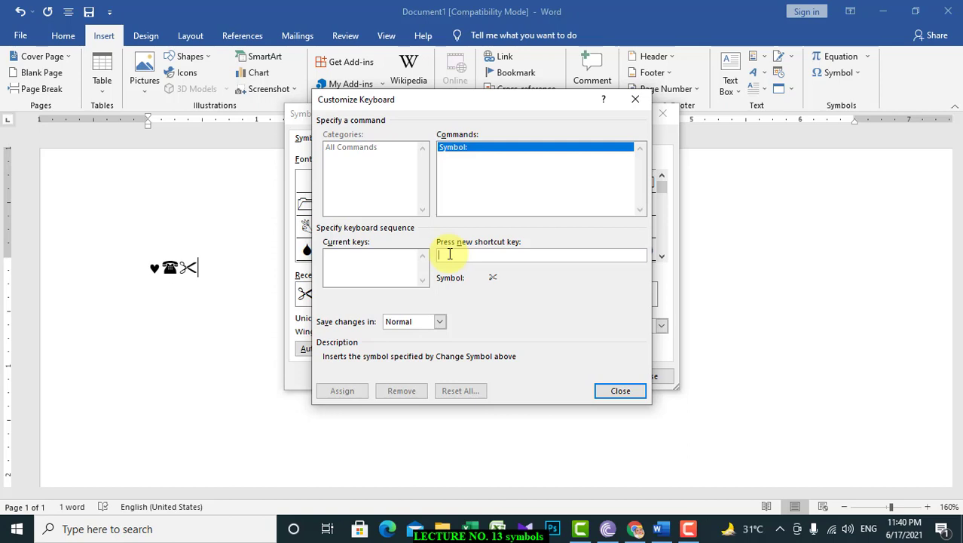
pyautogui.hotkey('ctrl', 'alt', '7')
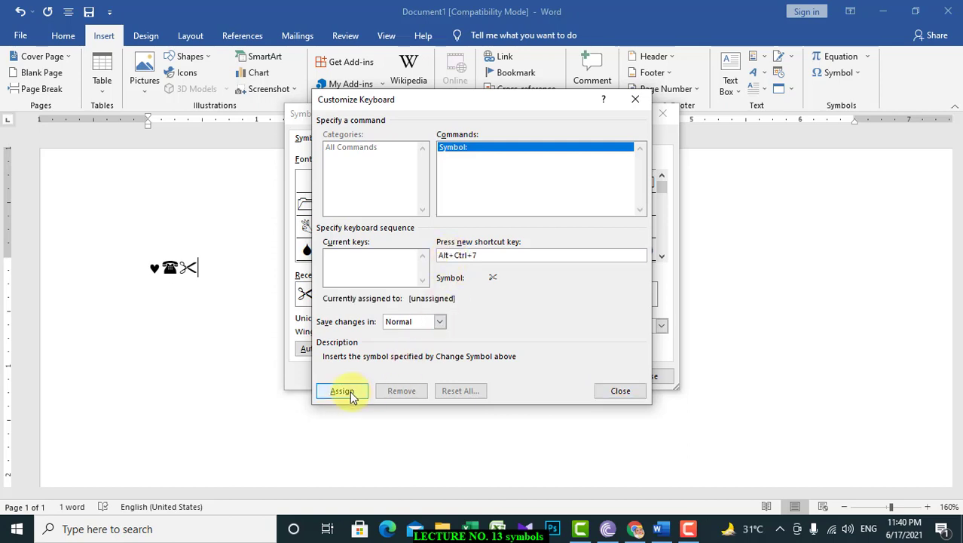
pyautogui.click(350, 391)
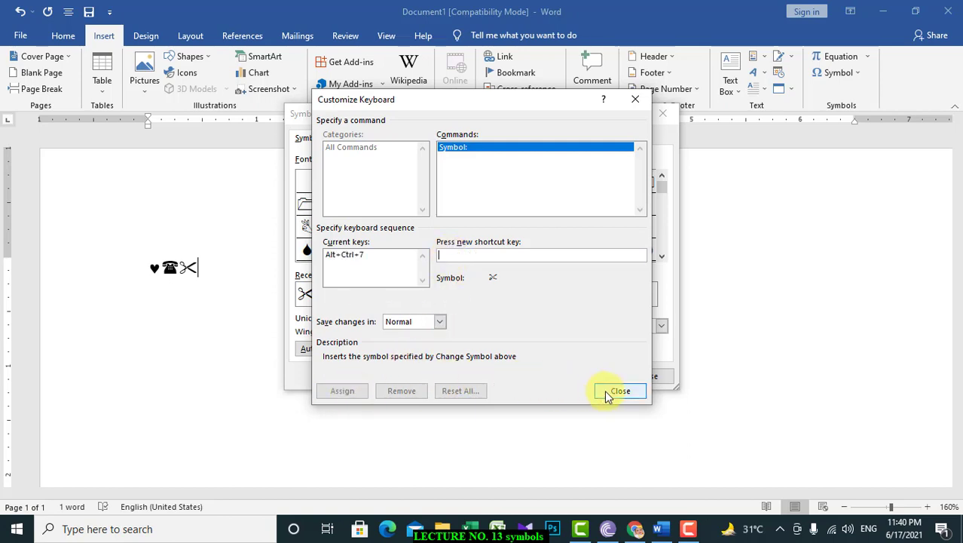
pyautogui.click(639, 386)
pyautogui.click(640, 378)
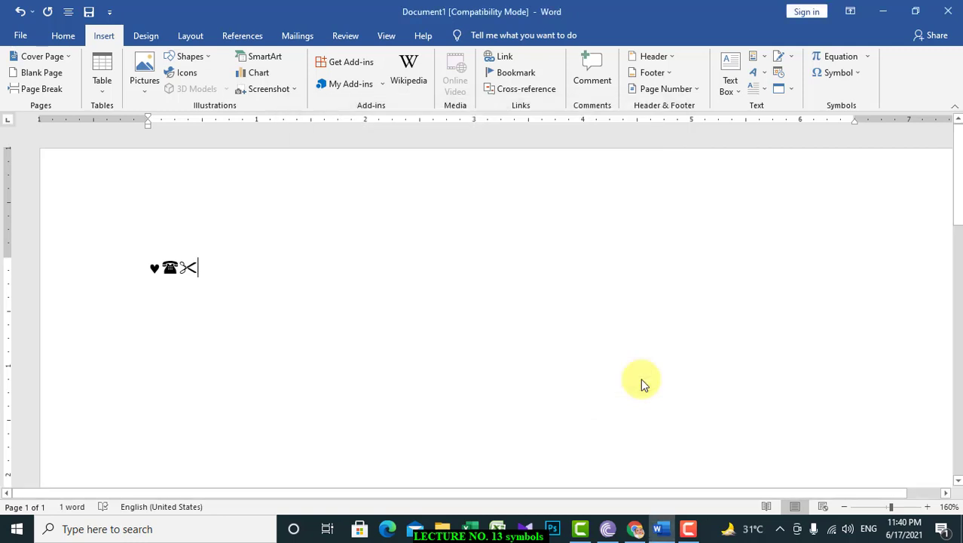
# Step: Add a run of scissors symbols to the line using the Alt+Ctrl+7 shortcut
pyautogui.hotkey('ctrl', 'alt', '7')
pyautogui.hotkey('ctrl', 'alt', '7')
pyautogui.hotkey('ctrl', 'alt', '7')
pyautogui.hotkey('ctrl', 'alt', '7')
pyautogui.hotkey('ctrl', 'alt', '7')
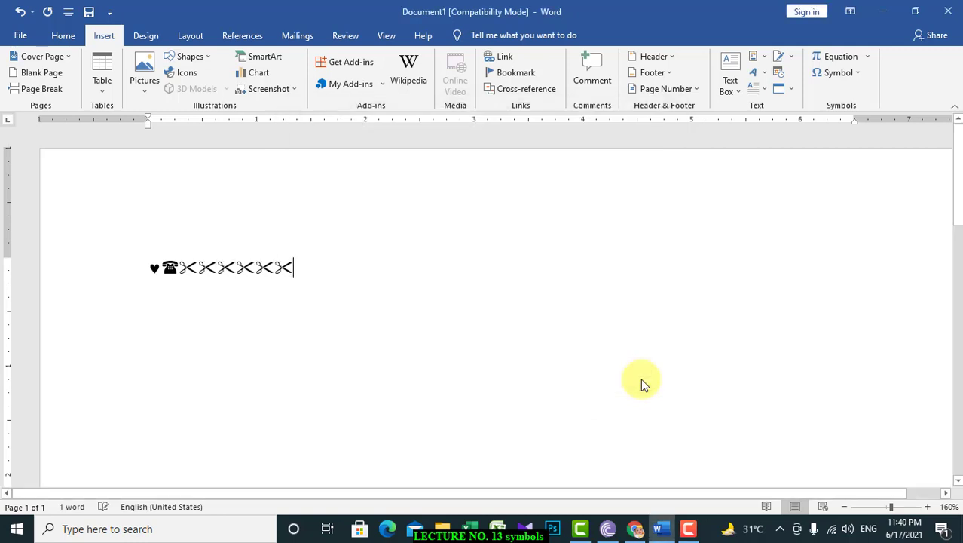
pyautogui.hotkey('ctrl', 'alt', '7')
pyautogui.hotkey('ctrl', 'alt', '7')
pyautogui.hotkey('ctrl', 'alt', '7')
pyautogui.hotkey('ctrl', 'alt', '7')
pyautogui.hotkey('ctrl', 'alt', '7')
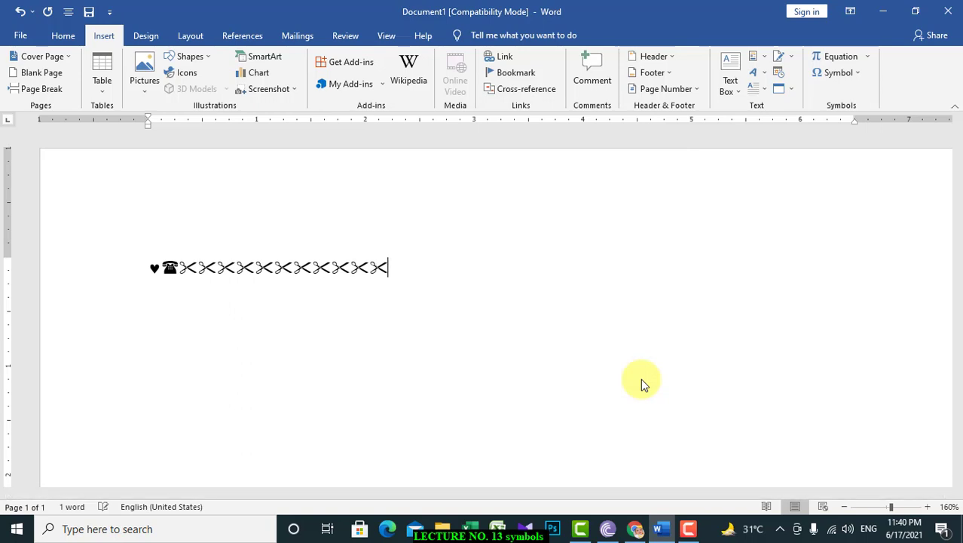
pyautogui.hotkey('ctrl', 'alt', '7')
# Step: Assign Alt+Ctrl+8 to the Wingdings pointing-hand symbol (code 70) and close the dialogs
pyautogui.click(845, 75)
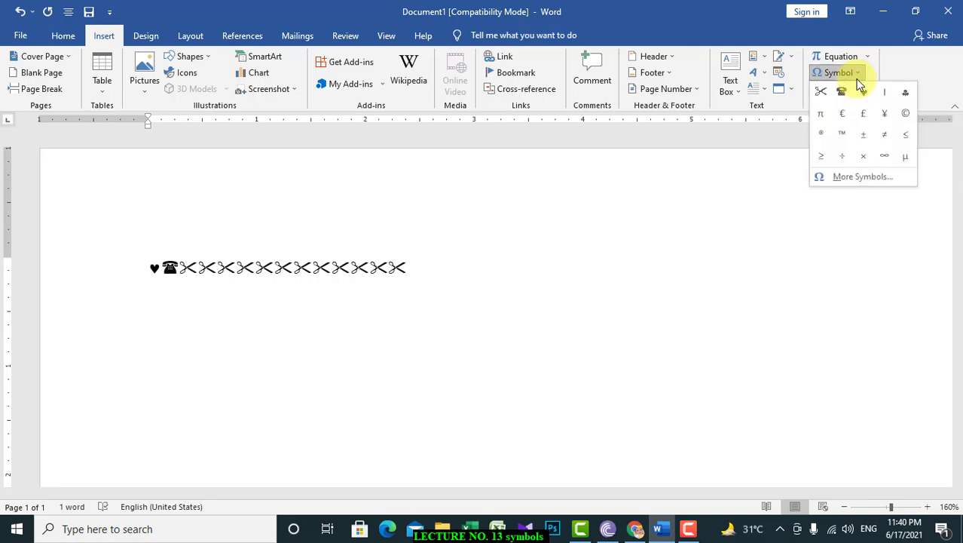
pyautogui.click(863, 178)
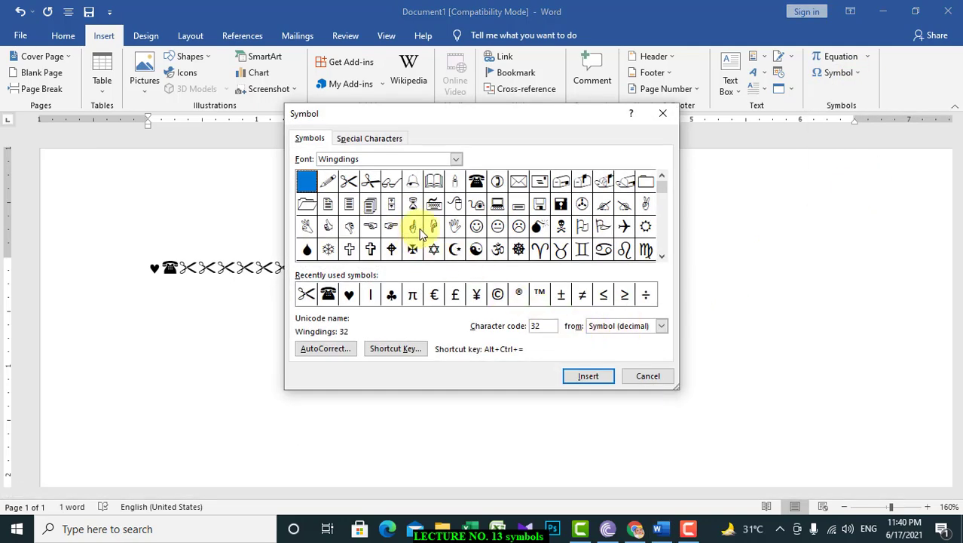
pyautogui.click(392, 227)
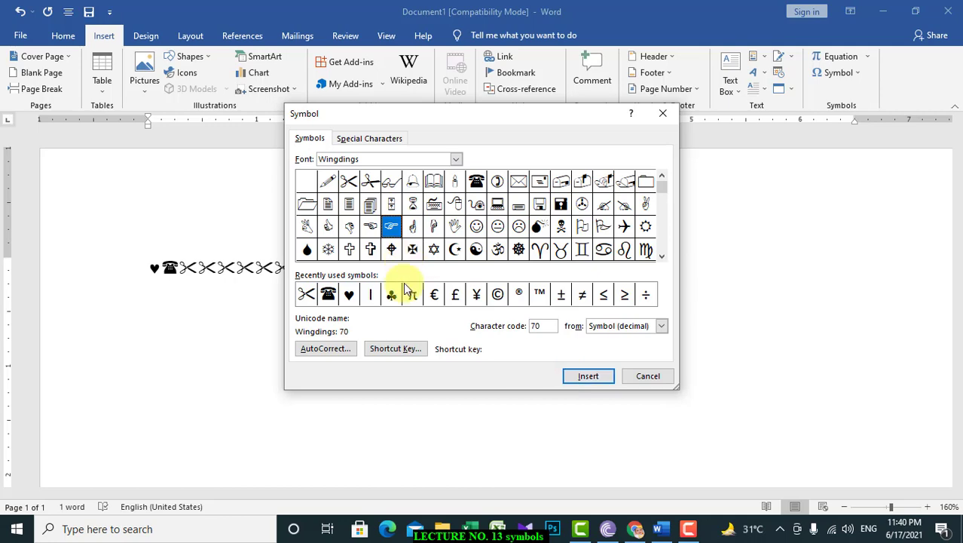
pyautogui.click(397, 351)
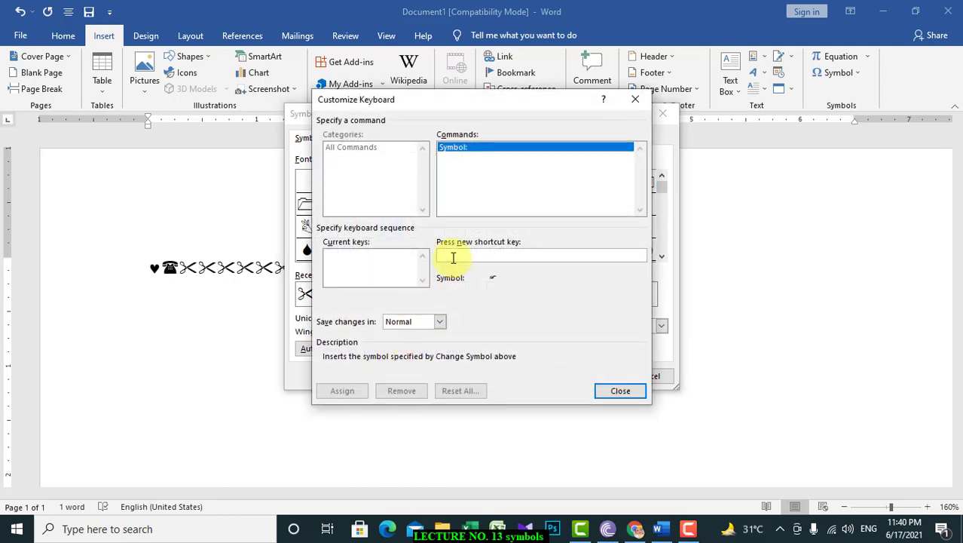
pyautogui.hotkey('ctrl', 'alt', '8')
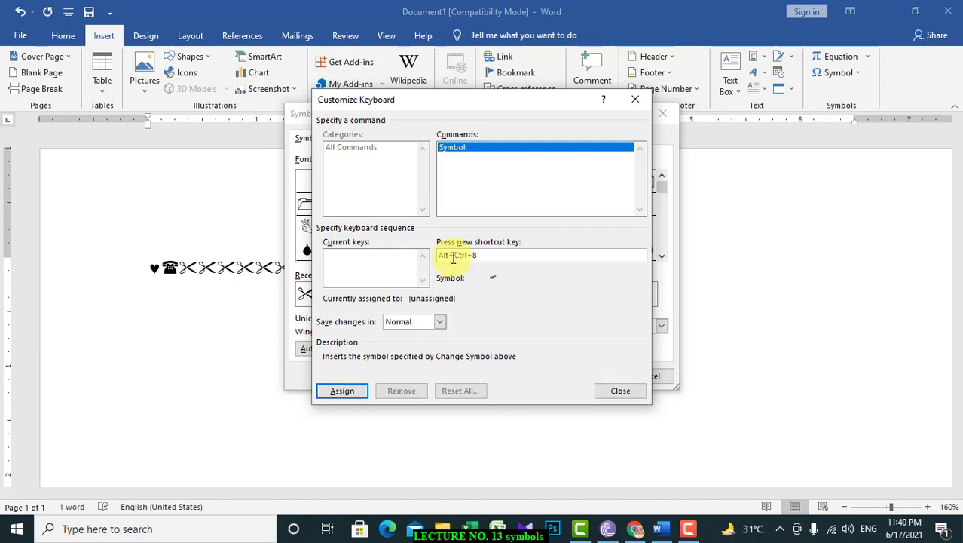
pyautogui.click(343, 390)
pyautogui.click(625, 392)
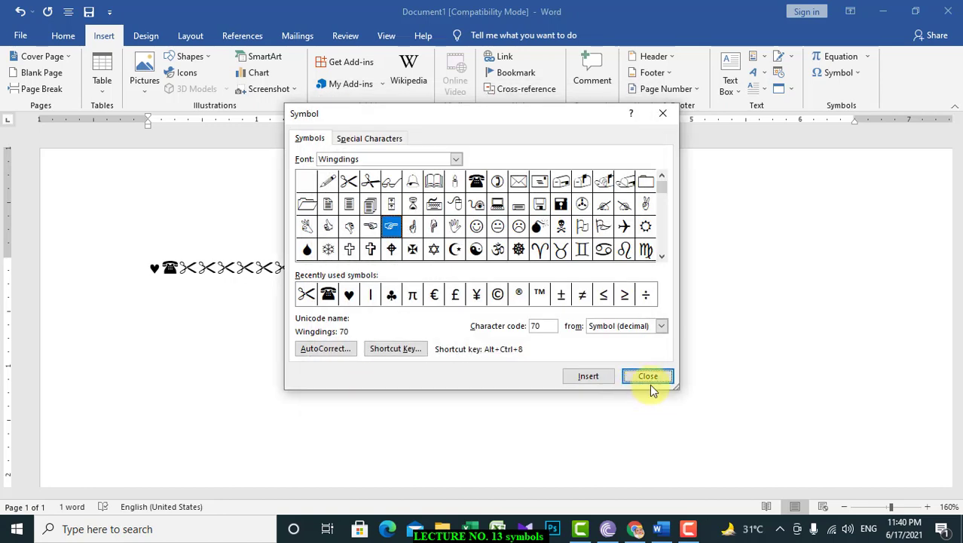
pyautogui.click(648, 377)
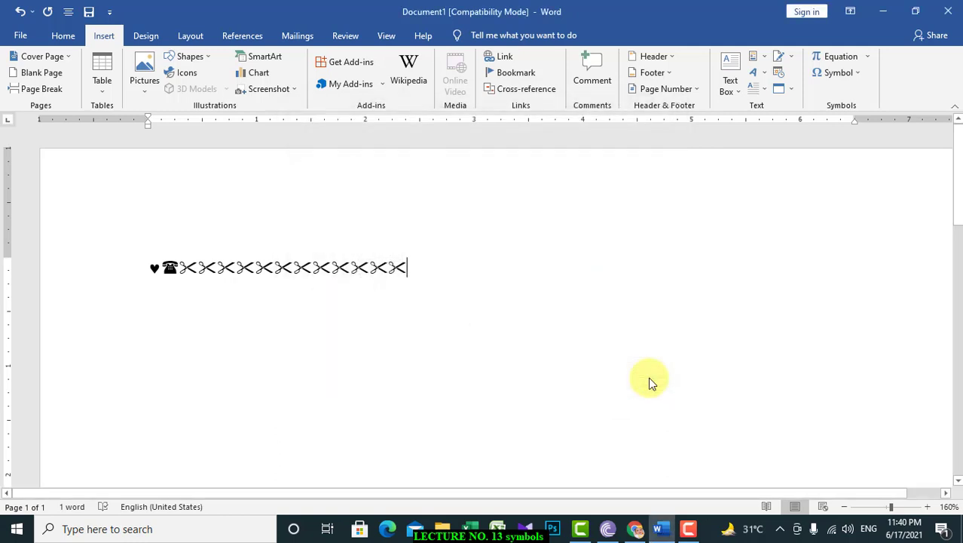
# Step: Extend the line with pointing hands and scissors via Alt+Ctrl+8 and Alt+Ctrl+7, then select everything
pyautogui.hotkey('ctrl', 'alt', '8')
pyautogui.hotkey('ctrl', 'alt', '8')
pyautogui.hotkey('ctrl', 'alt', '8')
pyautogui.hotkey('ctrl', 'alt', '8')
pyautogui.hotkey('ctrl', 'alt', '8')
pyautogui.hotkey('ctrl', 'alt', '8')
pyautogui.hotkey('ctrl', 'alt', '8')
pyautogui.hotkey('ctrl', 'alt', '8')
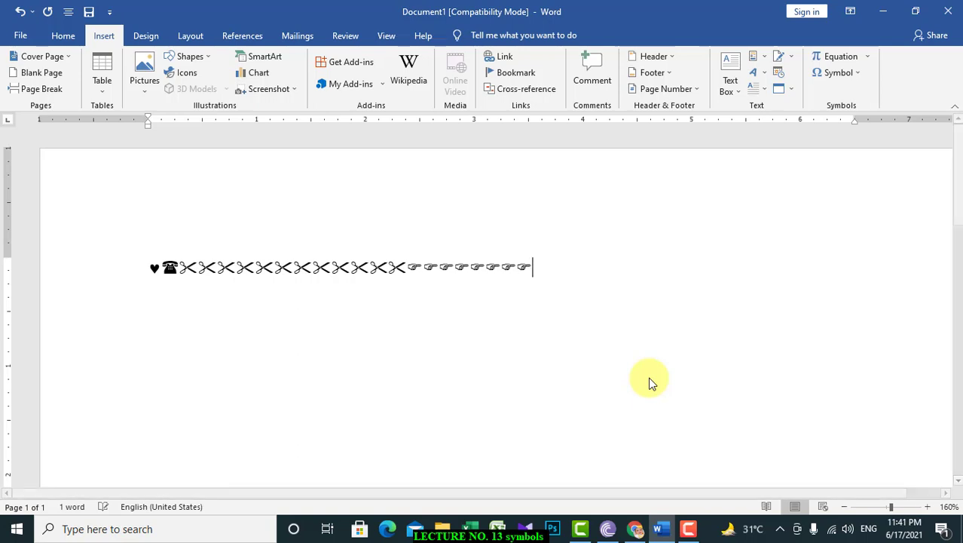
pyautogui.hotkey('ctrl', 'alt', '8')
pyautogui.hotkey('ctrl', 'alt', '8')
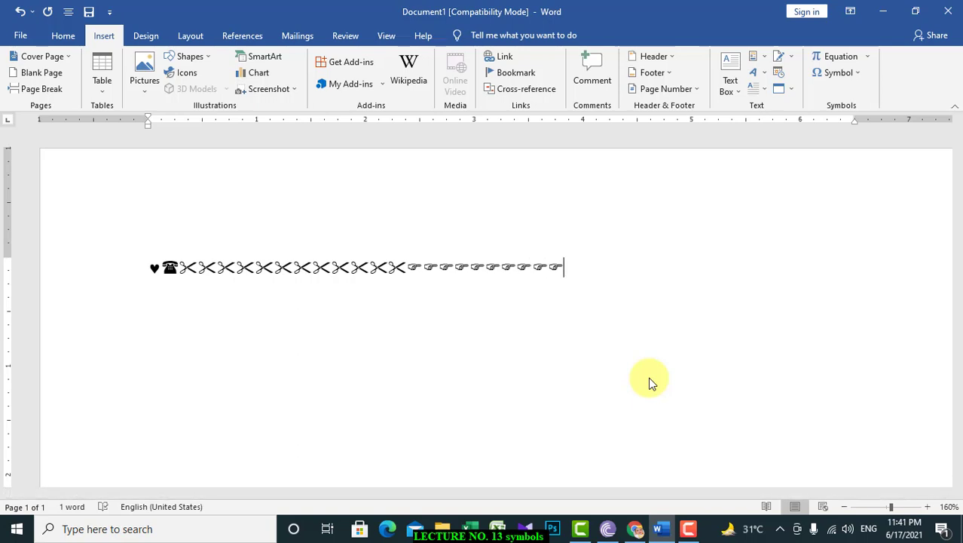
pyautogui.hotkey('ctrl', 'alt', '7')
pyautogui.hotkey('ctrl', 'alt', '7')
pyautogui.hotkey('ctrl', 'alt', '7')
pyautogui.hotkey('ctrl', 'alt', '7')
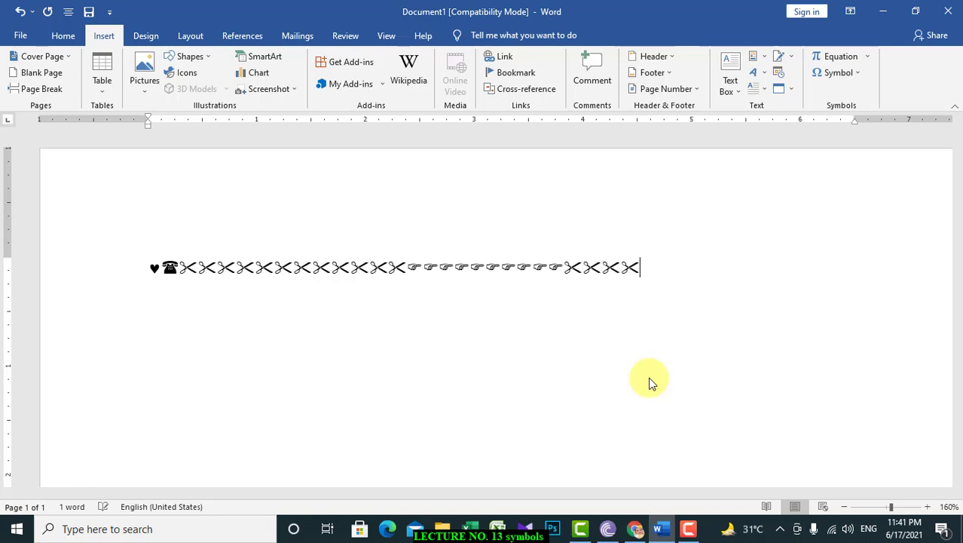
pyautogui.hotkey('ctrl', 'alt', '8')
pyautogui.hotkey('ctrl', 'alt', '8')
pyautogui.press('End')
pyautogui.write('FF')
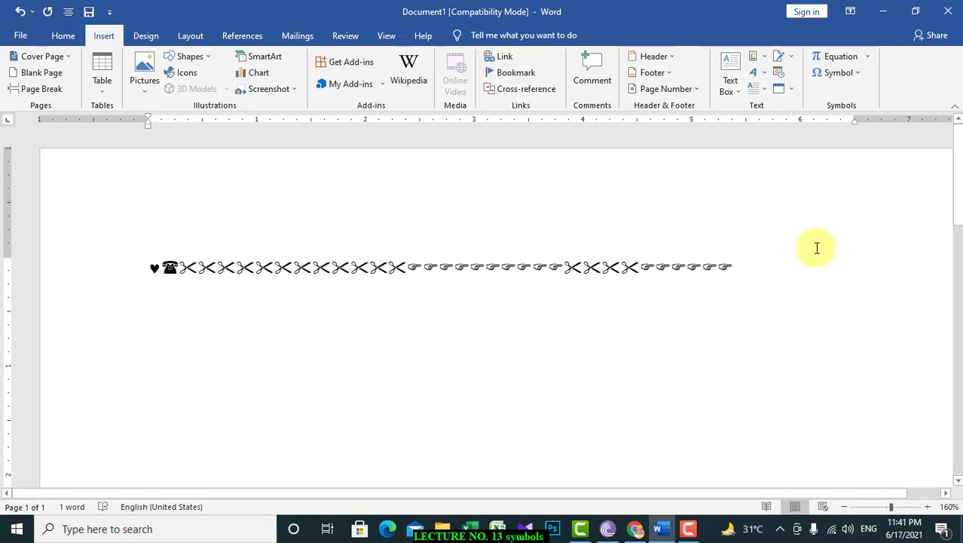
pyautogui.hotkey('ctrl', 'a')
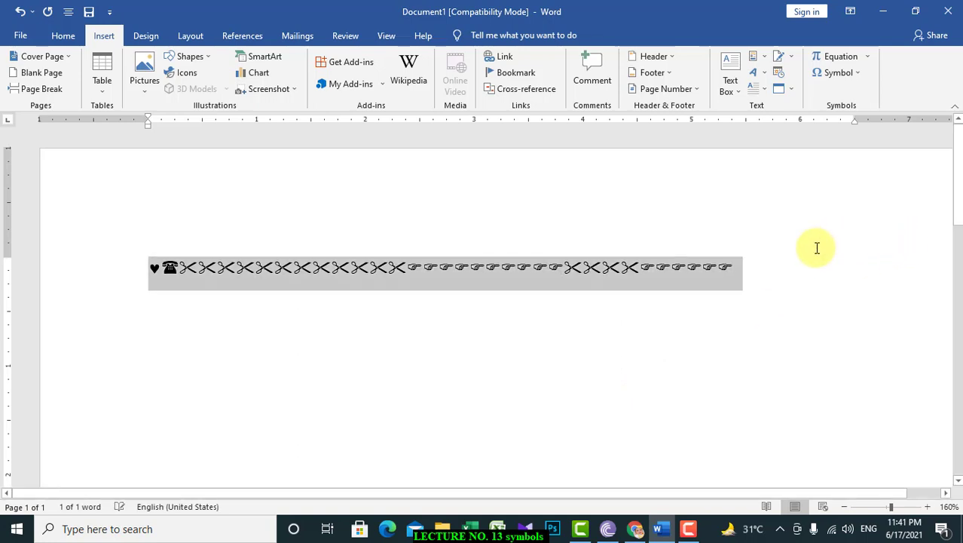
# Step: Delete the symbol line and reopen the full Symbol dialog
pyautogui.press('Delete')
pyautogui.click(857, 74)
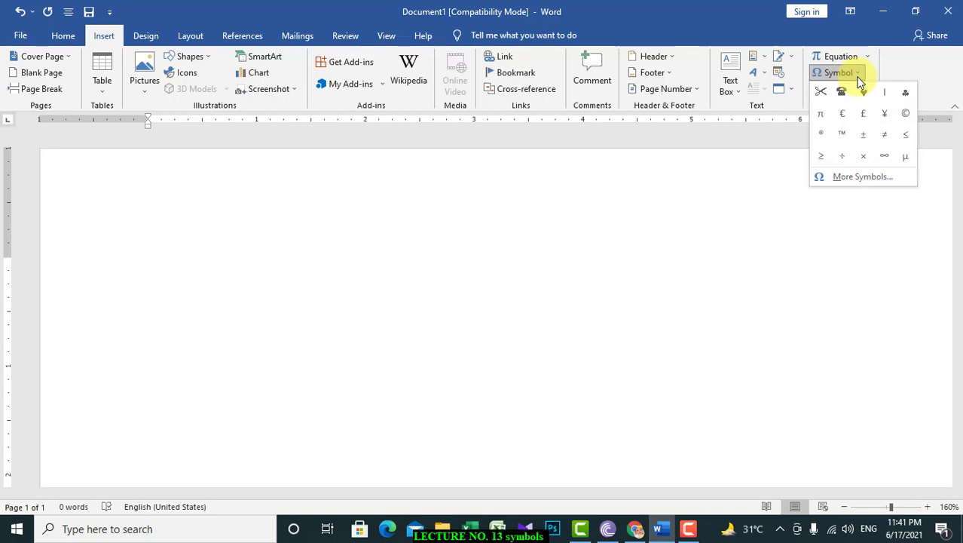
pyautogui.click(844, 181)
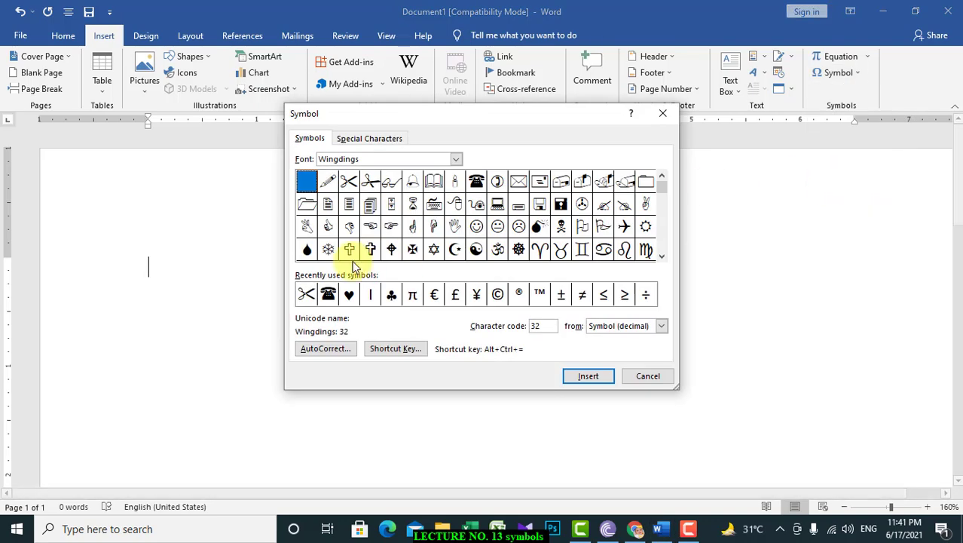
# Step: Open AutoCorrect from the Symbol dialog and scroll through the replacement list
pyautogui.click(327, 351)
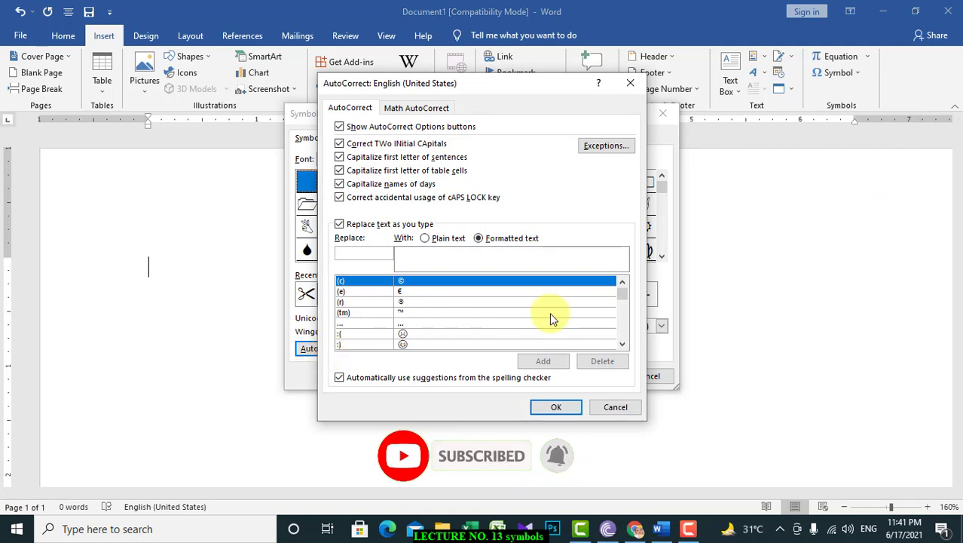
pyautogui.click(623, 344)
pyautogui.click(623, 345)
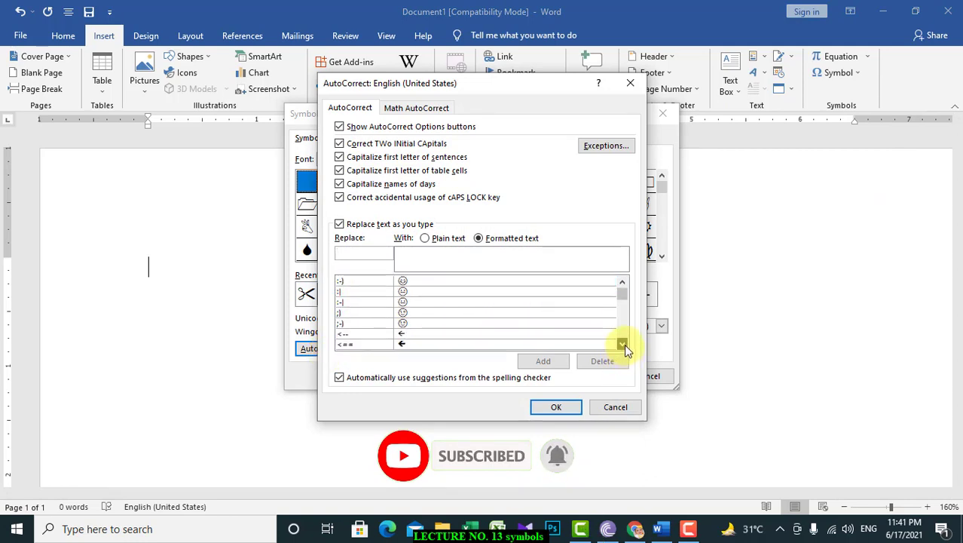
pyautogui.click(622, 345)
pyautogui.click(622, 345)
pyautogui.click(622, 344)
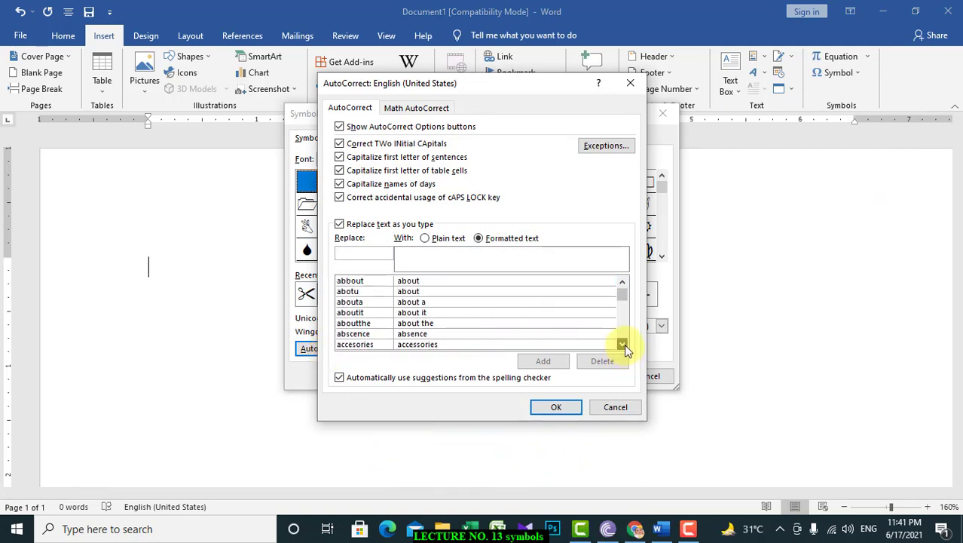
pyautogui.click(473, 334)
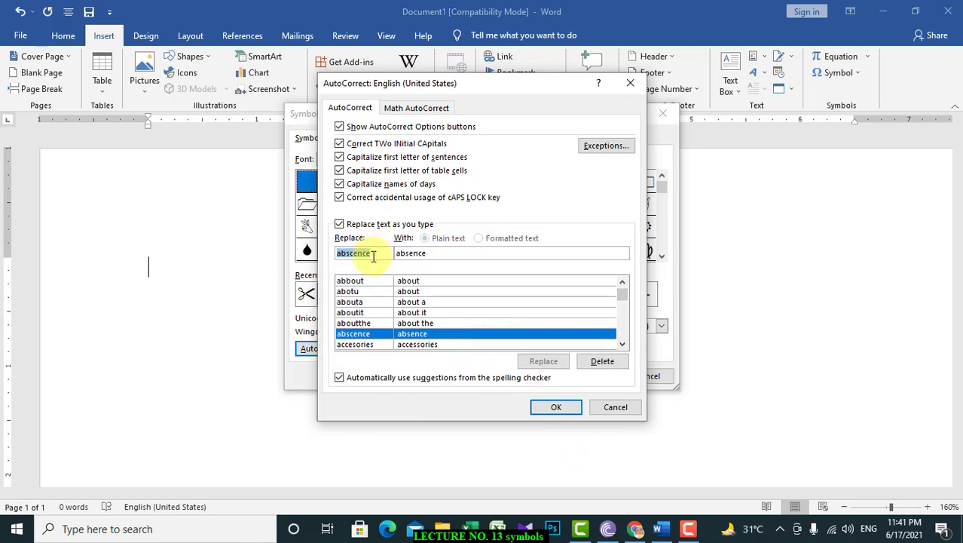
# Step: Redefine the AutoCorrect entry 'k' to expand into a person's full name, then close both dialogs
pyautogui.moveTo(375, 254); pyautogui.dragTo(307, 252)
pyautogui.write('k')
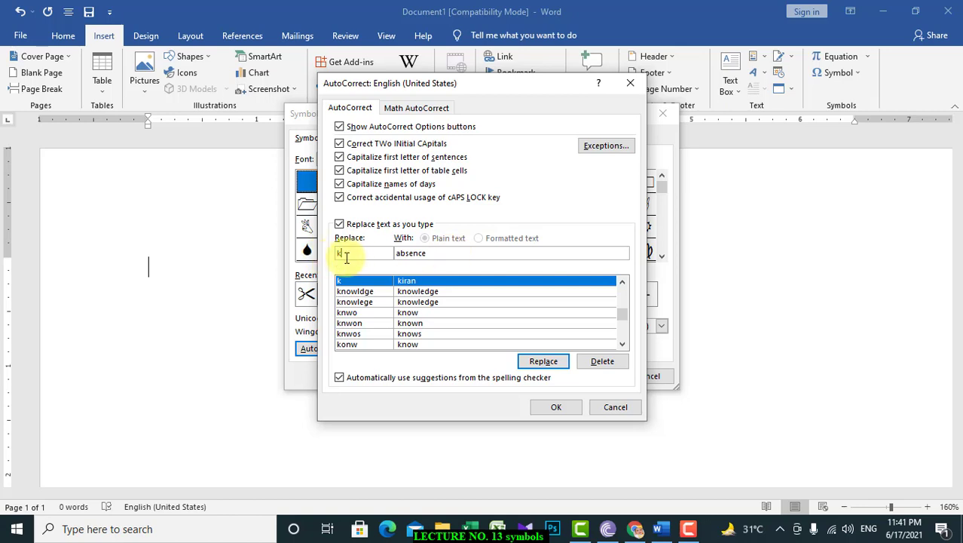
pyautogui.moveTo(428, 253); pyautogui.dragTo(379, 252)
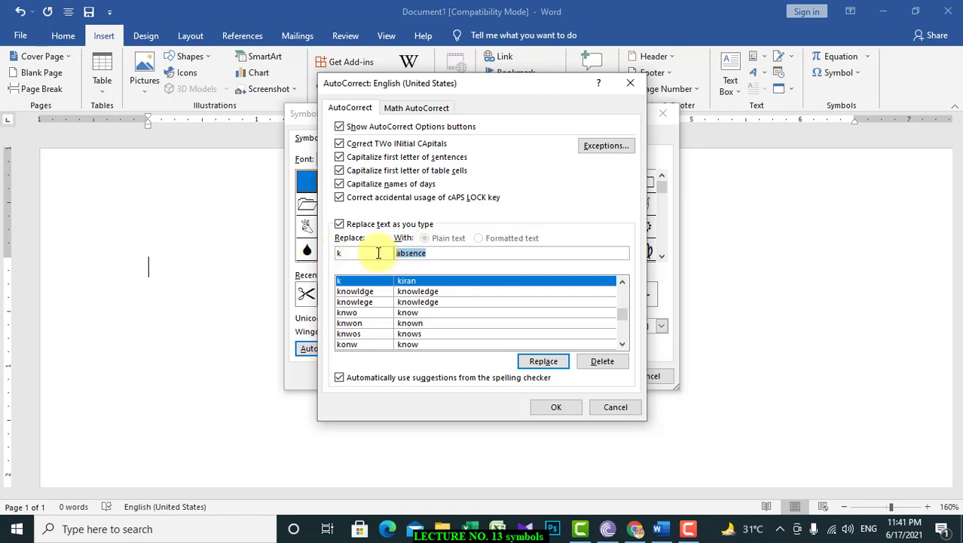
pyautogui.write('Khurram ')
pyautogui.write('Shaheen')
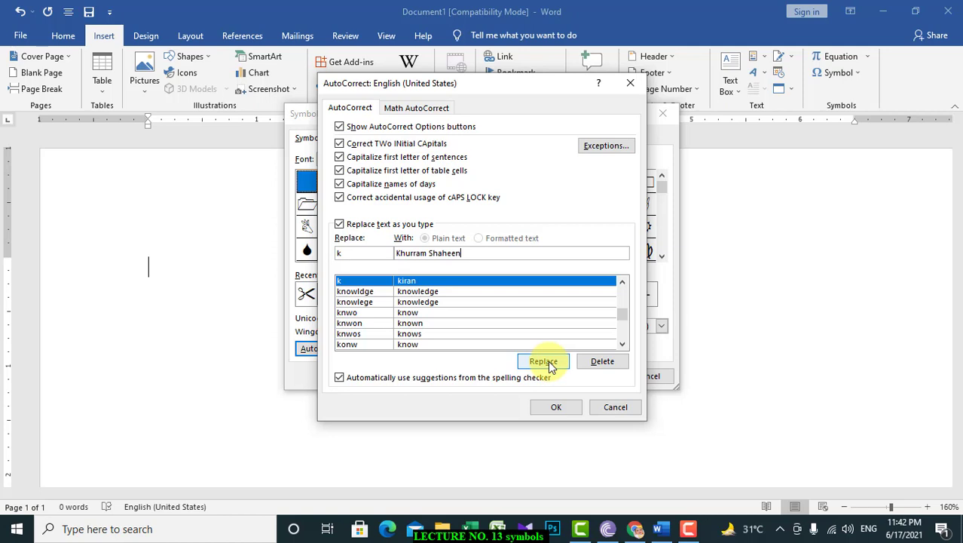
pyautogui.click(548, 361)
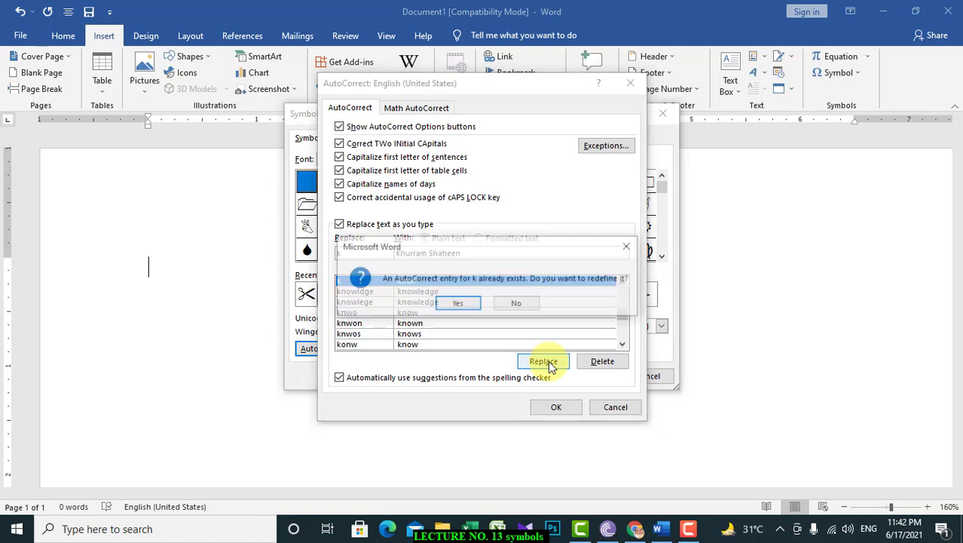
pyautogui.click(475, 311)
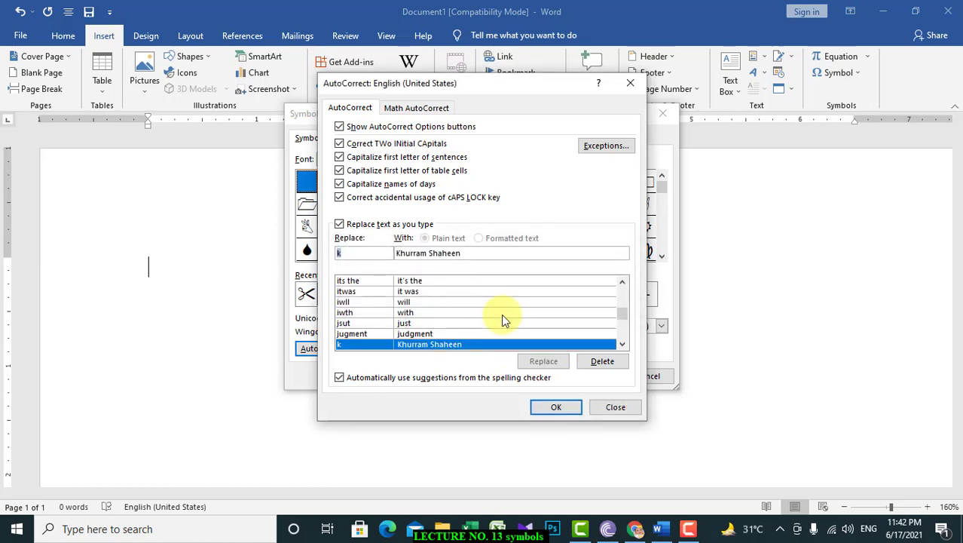
pyautogui.click(558, 409)
pyautogui.click(641, 379)
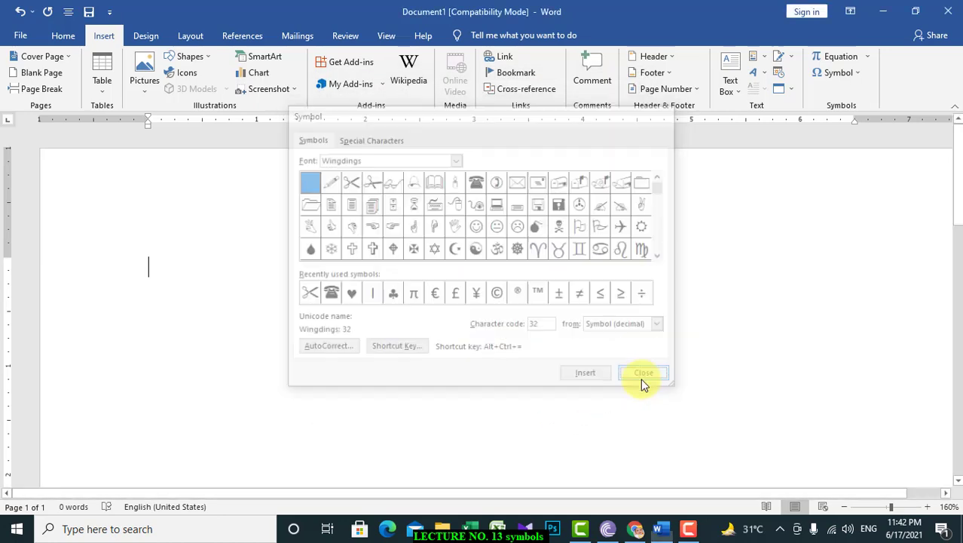
# Step: Expand the k shortcut into the full name, start a new line, and reopen More Symbols
pyautogui.write('k')
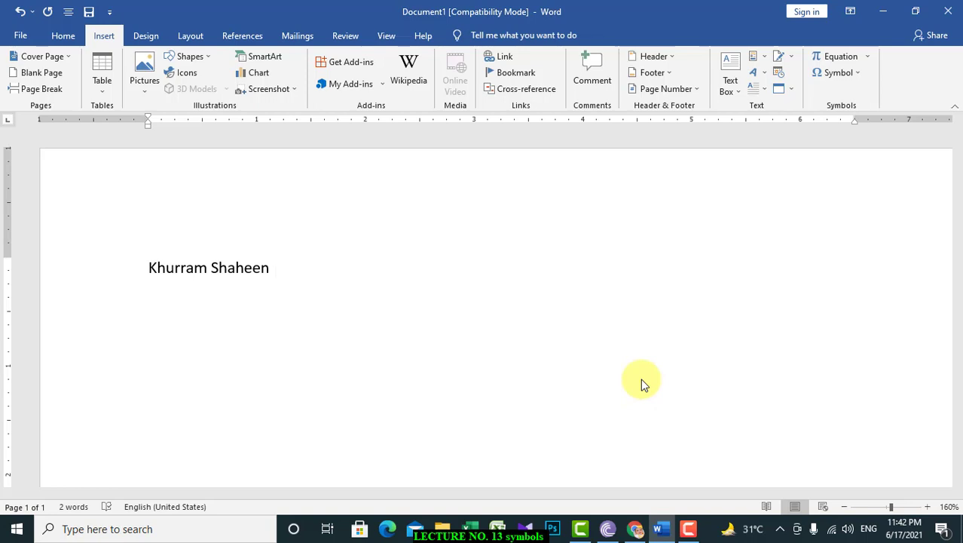
pyautogui.press('Return')
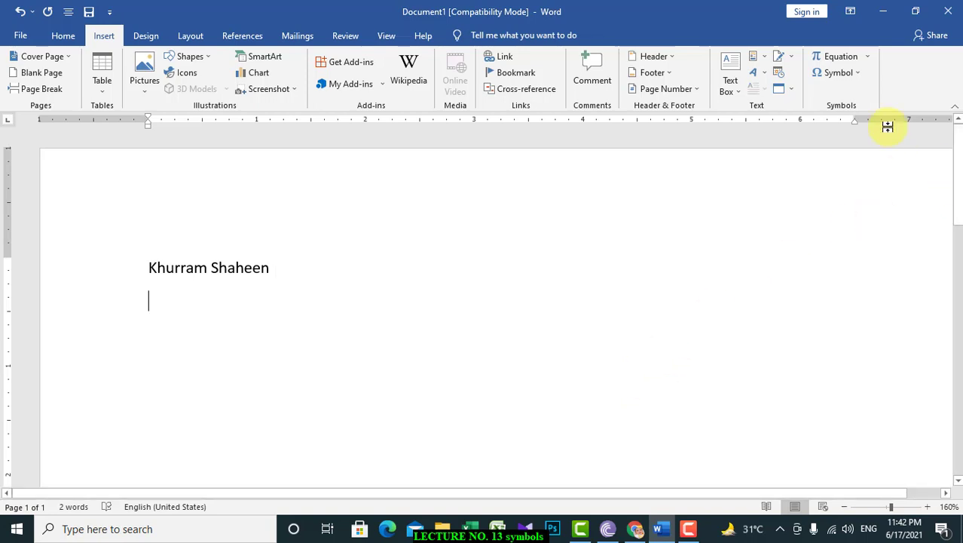
pyautogui.click(847, 73)
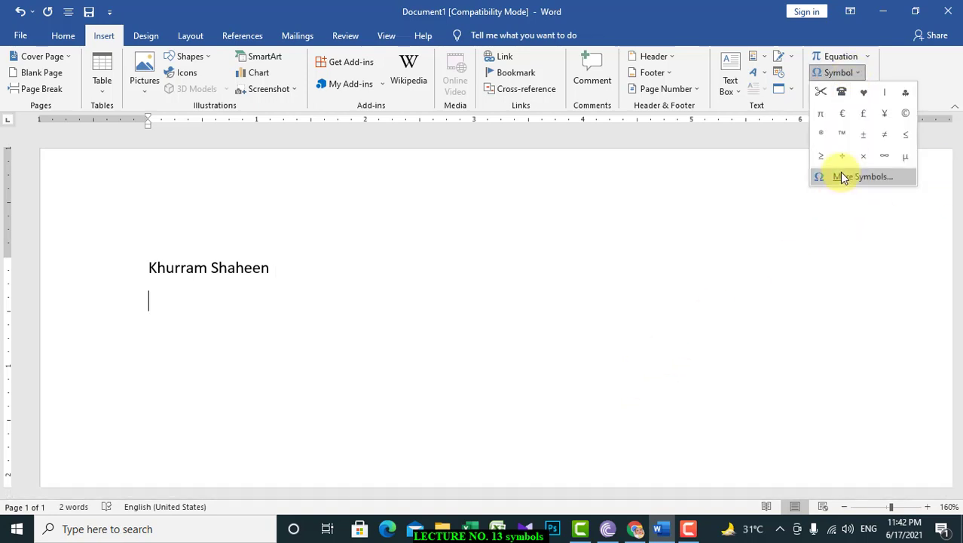
pyautogui.click(840, 176)
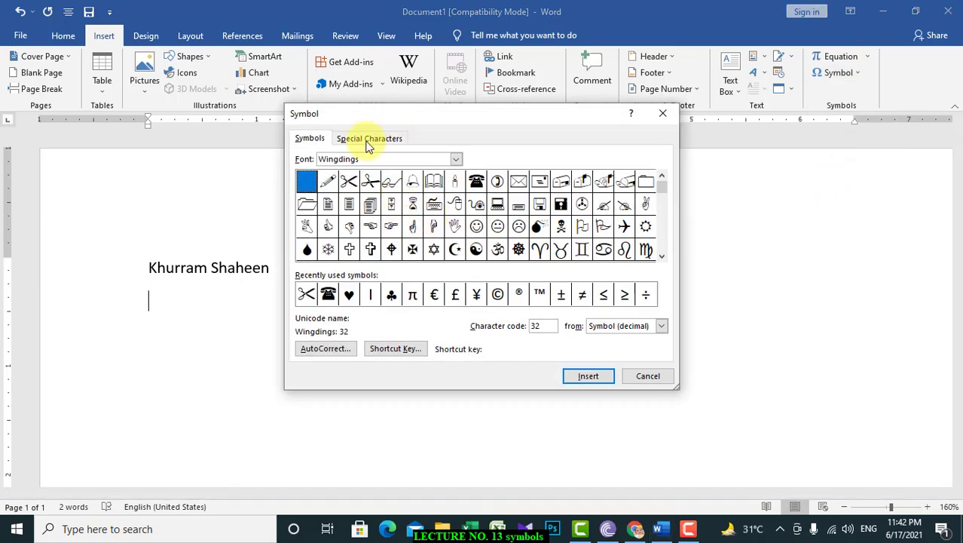
# Step: Open the AutoCorrect options from the Symbol dialog and browse the entry list
pyautogui.click(336, 351)
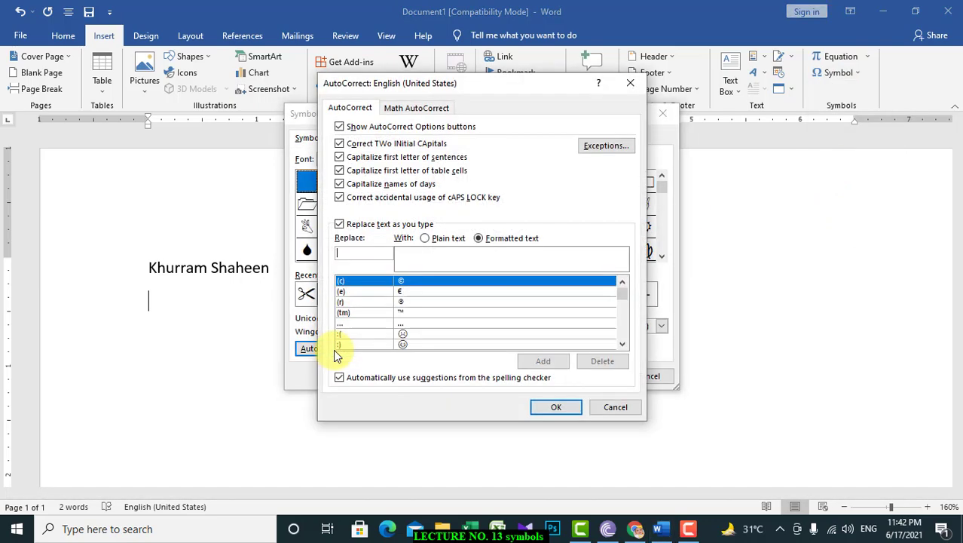
pyautogui.click(623, 347)
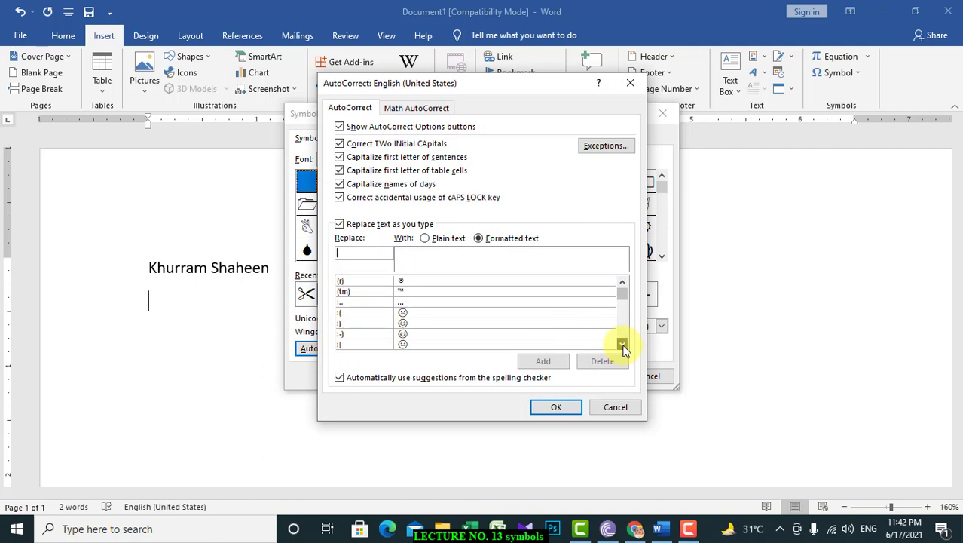
pyautogui.click(623, 346)
pyautogui.click(623, 346)
pyautogui.click(622, 346)
pyautogui.click(623, 346)
pyautogui.click(622, 347)
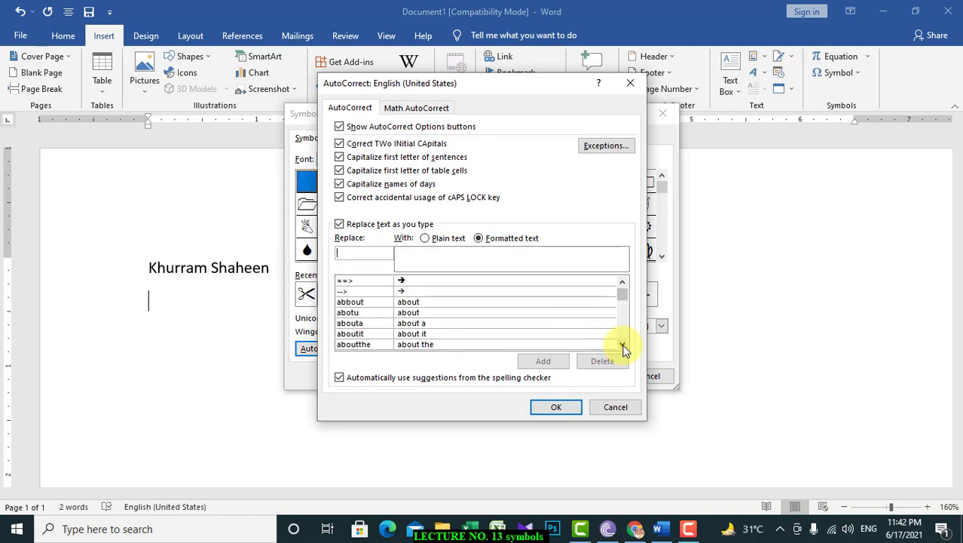
pyautogui.click(623, 346)
pyautogui.click(622, 347)
pyautogui.click(622, 347)
# Step: Load the m entry and change its replacement to the first name in normal capitalisation
pyautogui.click(495, 344)
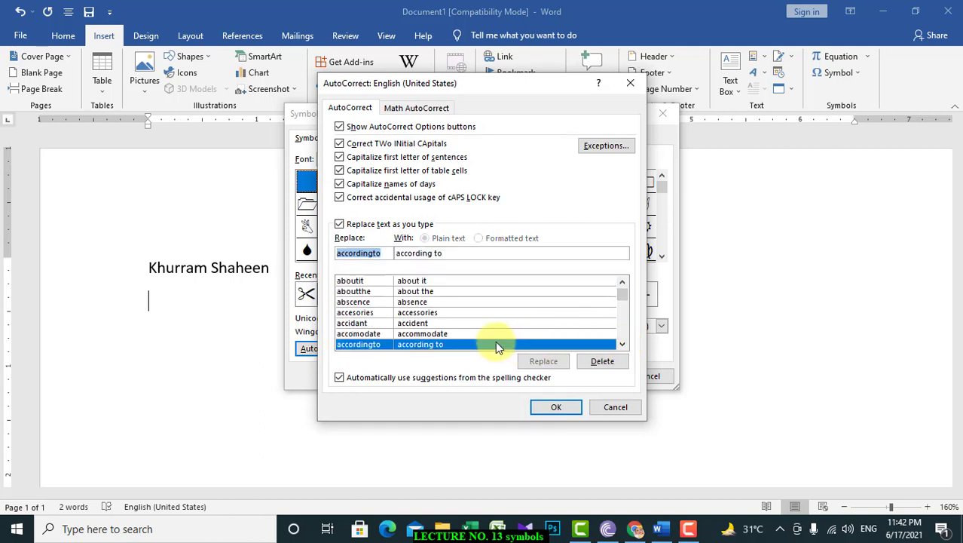
pyautogui.write('m')
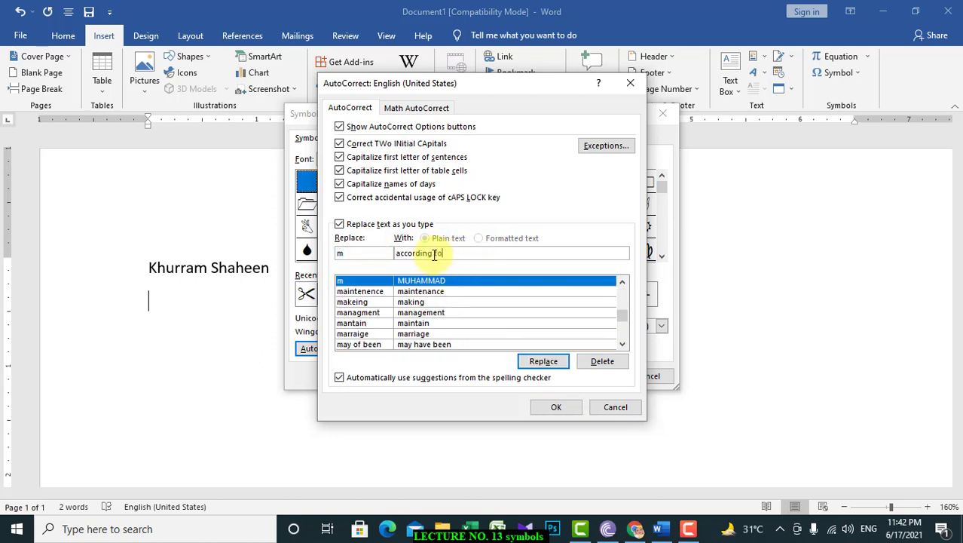
pyautogui.press('Tab')
pyautogui.write('M')
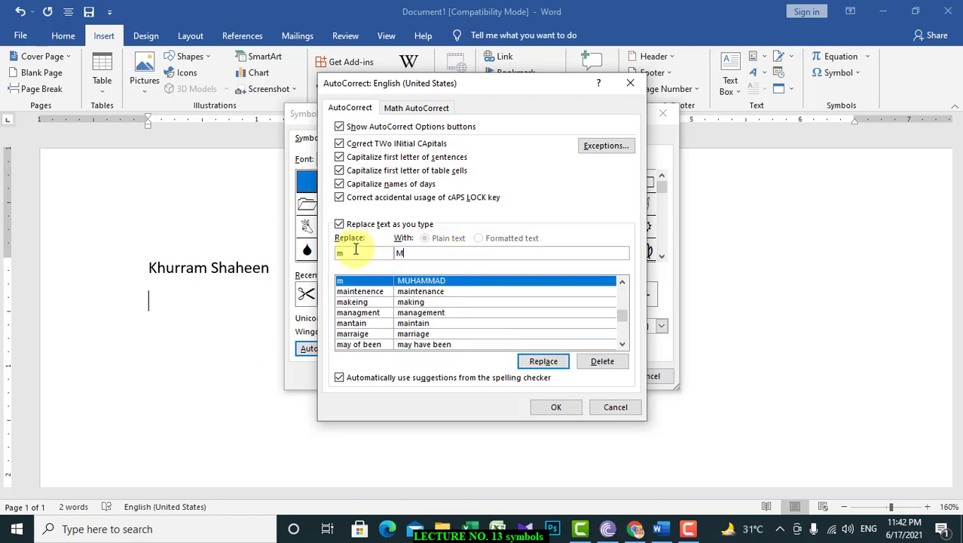
pyautogui.write('ujham')
pyautogui.press('BackSpace')
pyautogui.press('BackSpace')
pyautogui.press('BackSpace')
pyautogui.write('ha')
pyautogui.write('mmad')
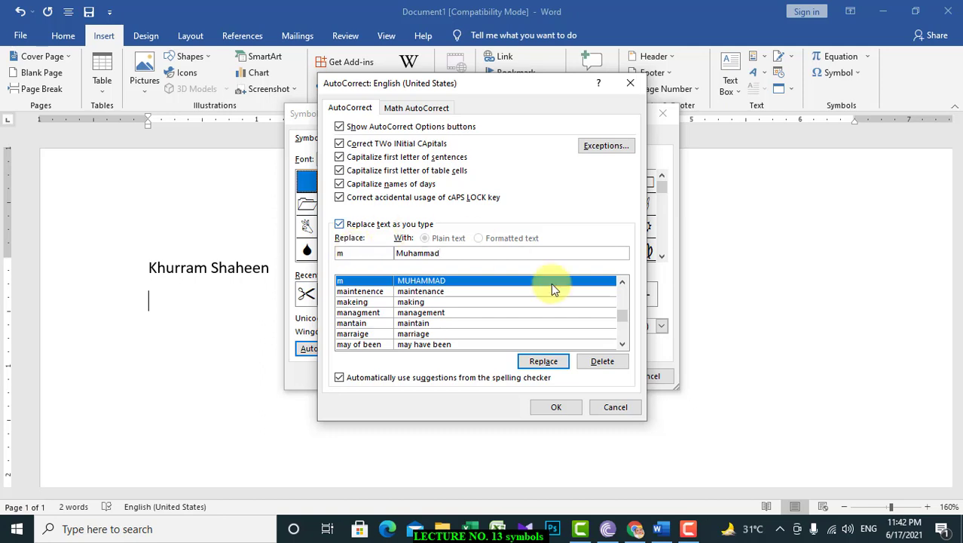
# Step: Save the redefined m entry, confirm overwriting it, and close AutoCorrect and Symbol dialogs
pyautogui.click(545, 360)
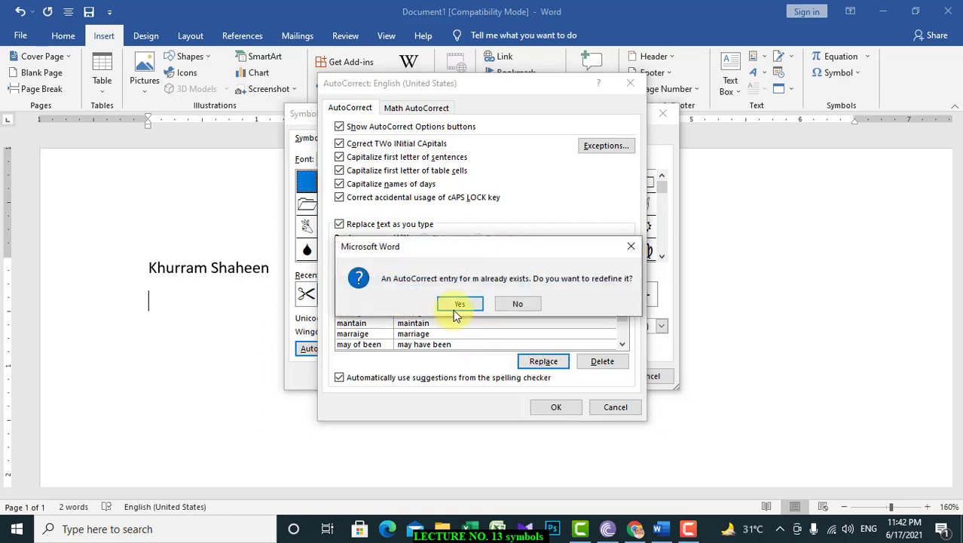
pyautogui.click(458, 305)
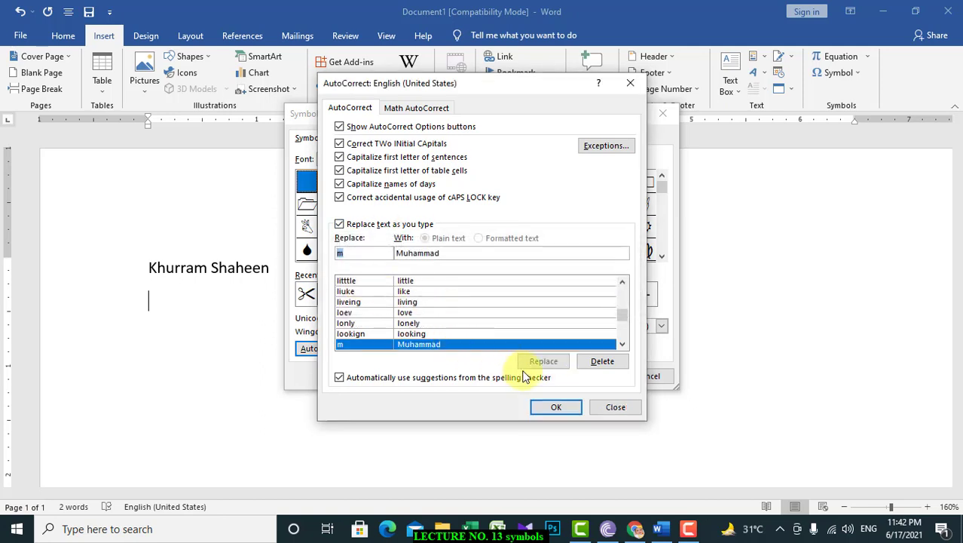
pyautogui.click(553, 410)
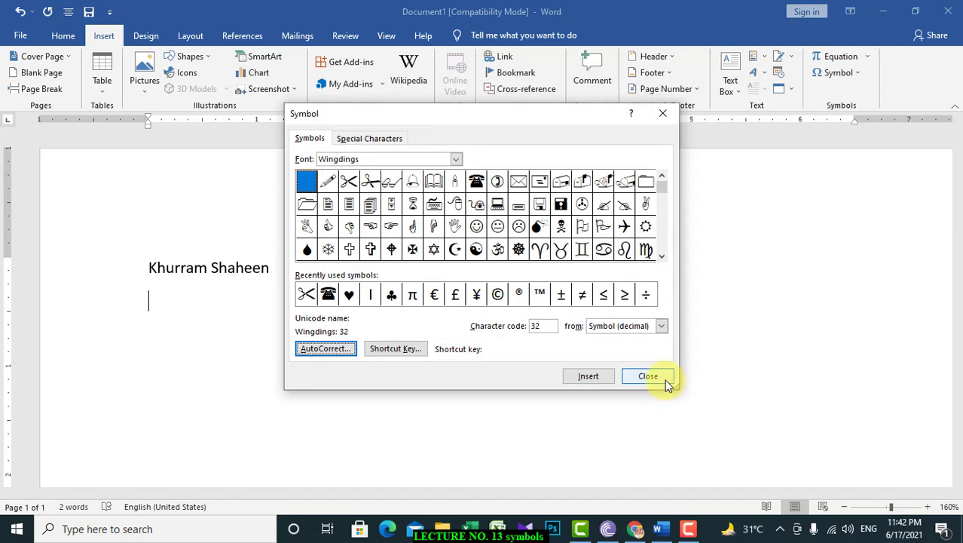
pyautogui.click(665, 383)
# Step: On a new line, type 'm k' so both expand into the first name and full name
pyautogui.press('Return')
pyautogui.write('mmad')
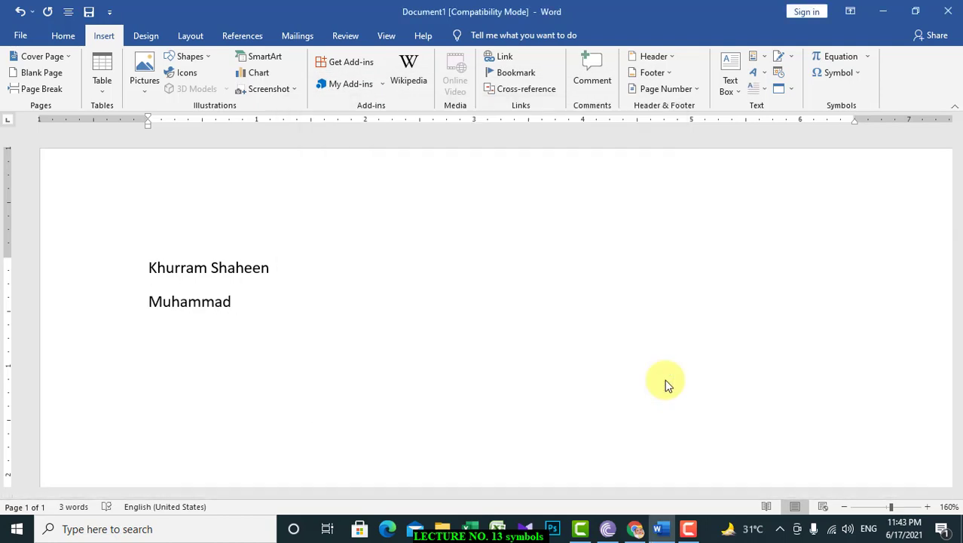
pyautogui.write(' k')
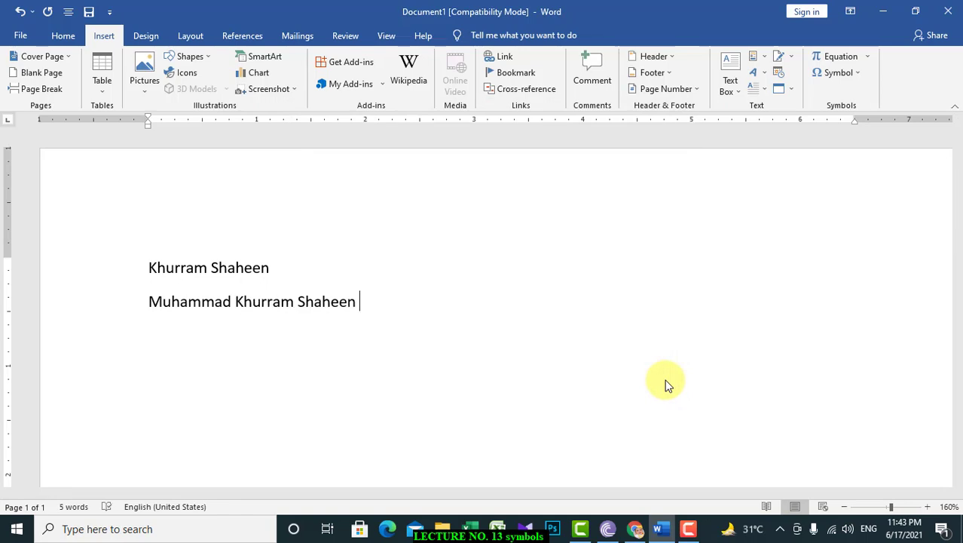